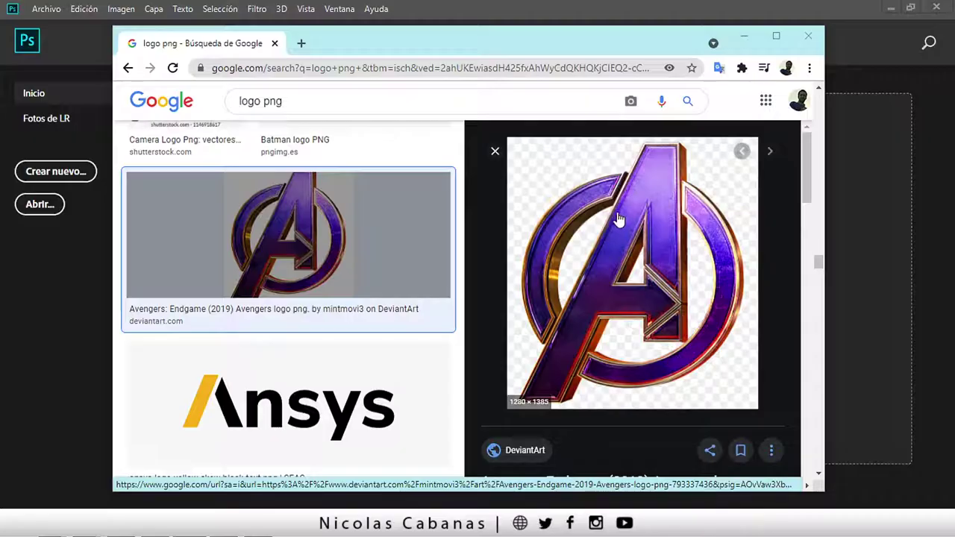
Copy the Avengers logo PNG from the 'logo png' Google Images preview with Copiar imagen
{"action": "scroll", "coordinate": [328, 160], "scroll_direction": "up", "scroll_amount": 2}
{"action": "scroll", "coordinate": [330, 203], "scroll_direction": "down", "scroll_amount": 2}
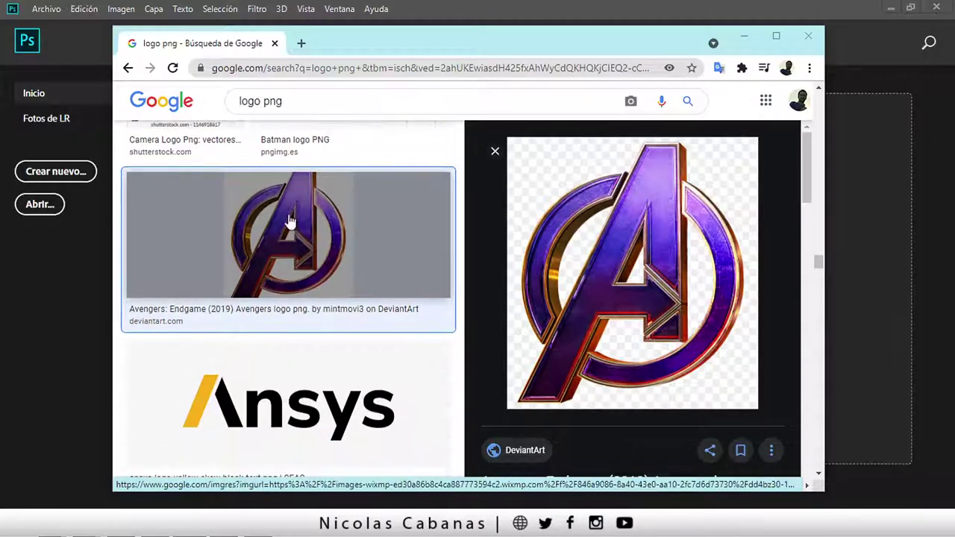
{"action": "right_click", "coordinate": [622, 227]}
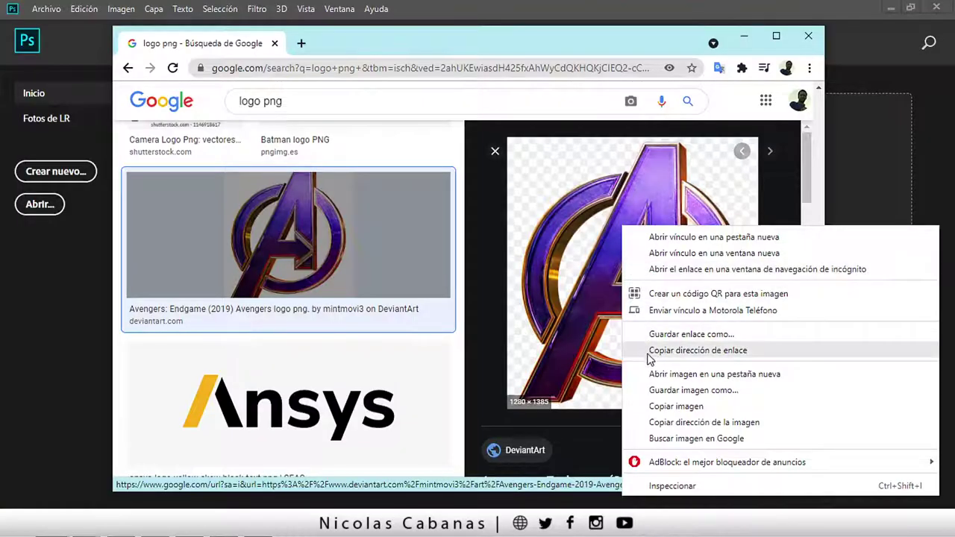
{"action": "left_click", "coordinate": [714, 407]}
{"action": "left_click", "coordinate": [434, 17]}
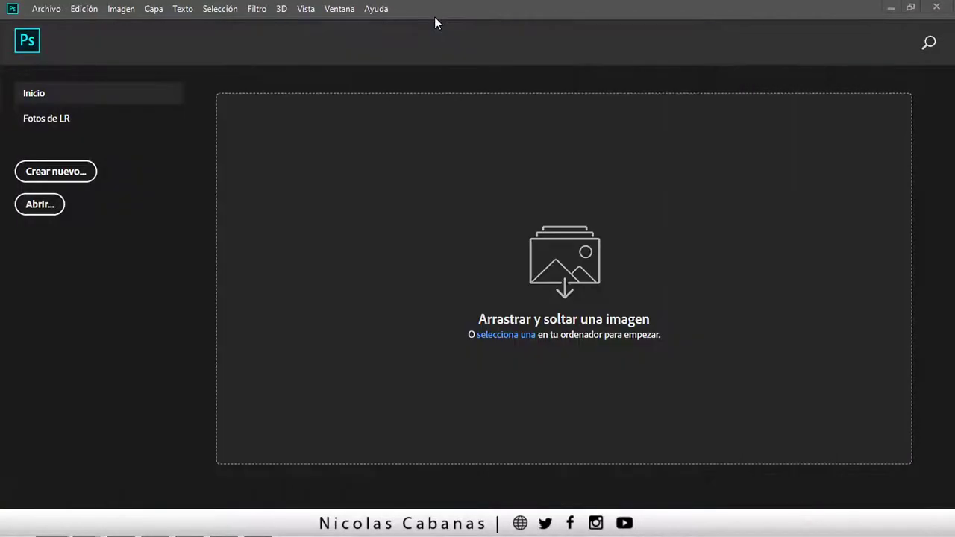
Create a new Portapapeles-preset document of 1280 × 1385 px at 72 ppp
{"action": "left_click", "coordinate": [52, 13]}
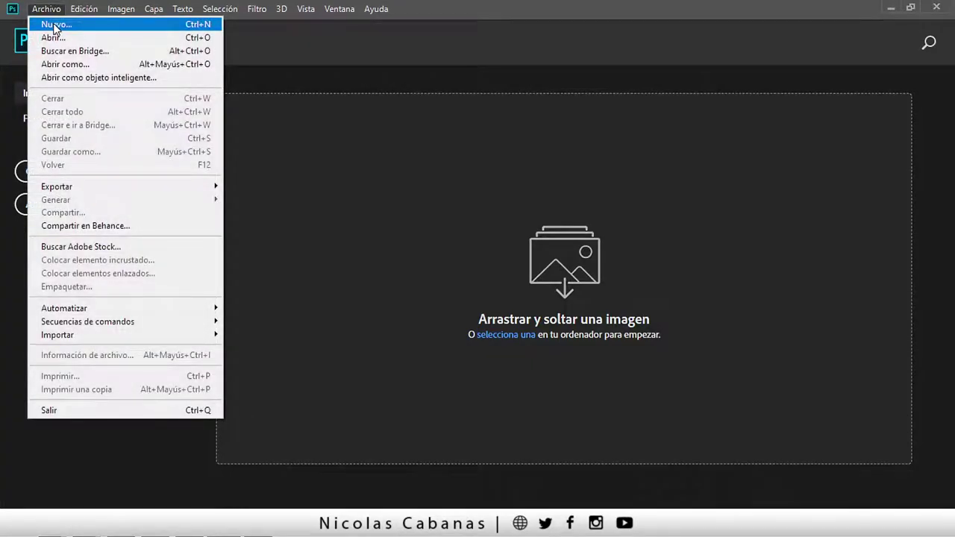
{"action": "left_click", "coordinate": [54, 27]}
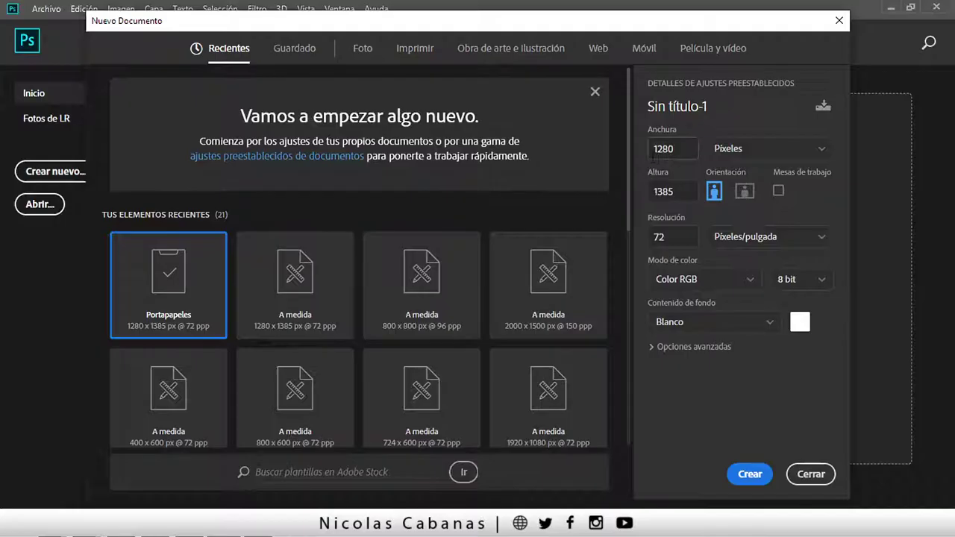
{"action": "left_click", "coordinate": [654, 150]}
{"action": "left_click", "coordinate": [656, 191]}
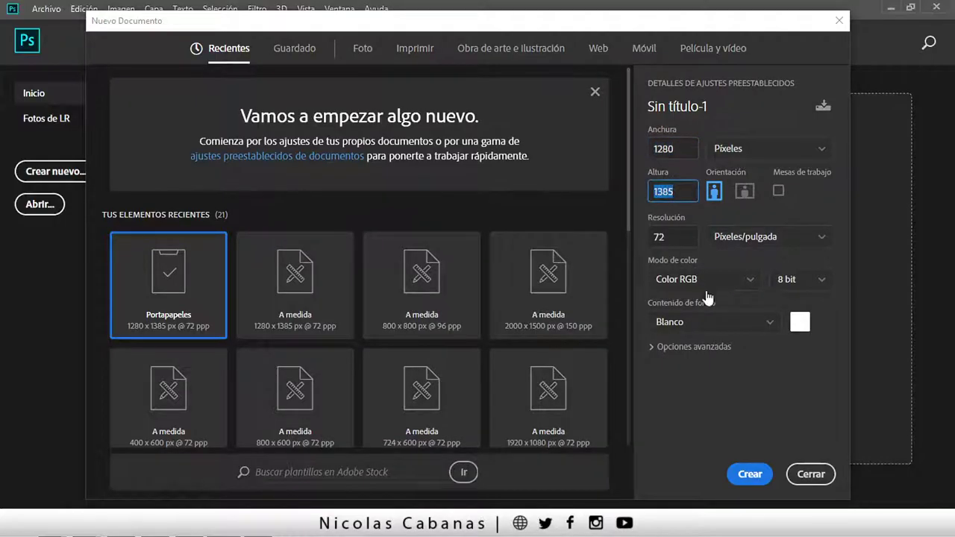
{"action": "left_click", "coordinate": [747, 478]}
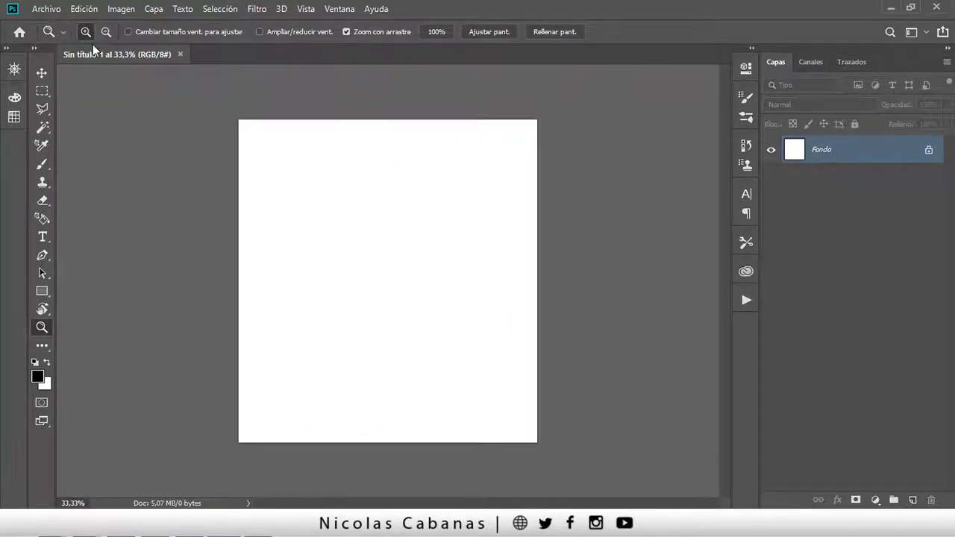
Paste the Avengers logo as Capa 1 on black, then return to Chrome
{"action": "left_click", "coordinate": [84, 9]}
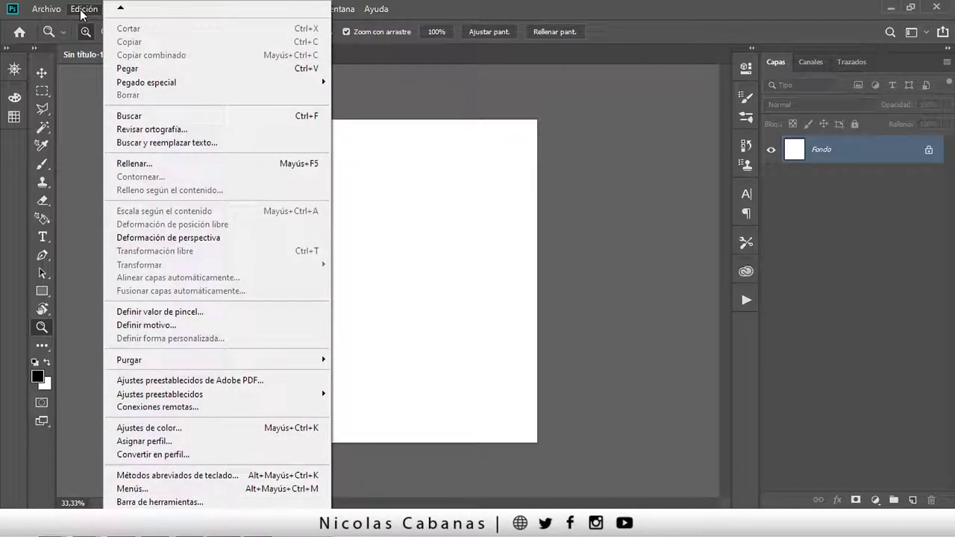
{"action": "left_click", "coordinate": [139, 68]}
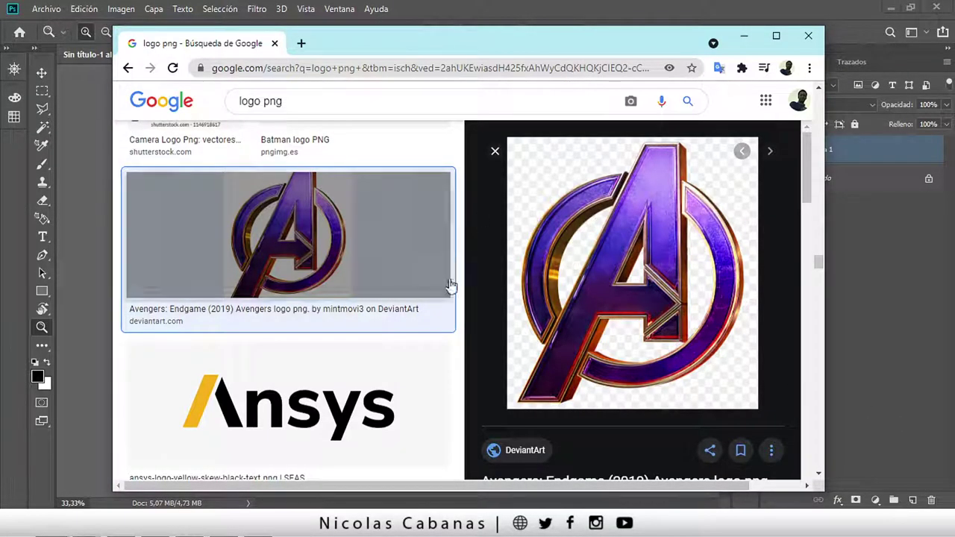
{"action": "left_click_drag", "start_coordinate": [441, 28], "coordinate": [470, 46]}
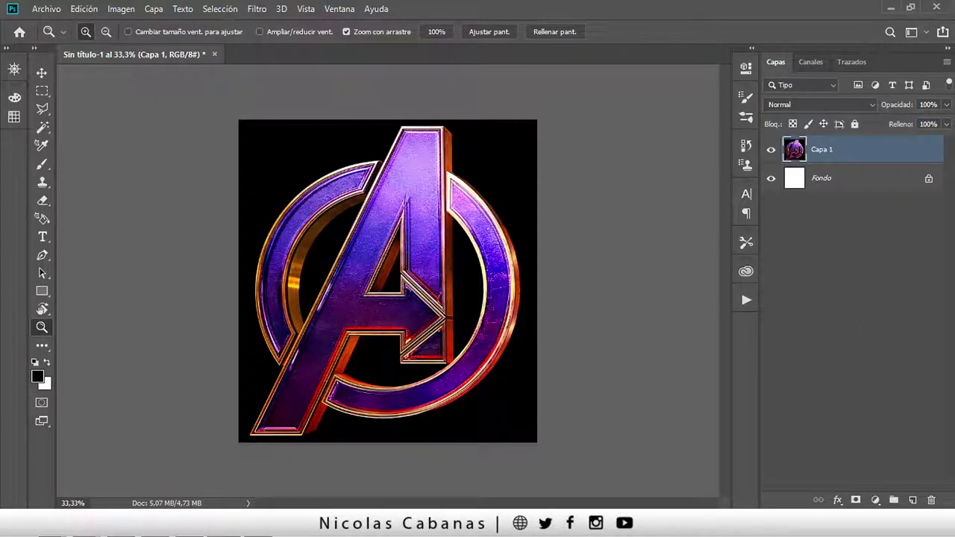
{"action": "key", "text": "alt+Tab"}
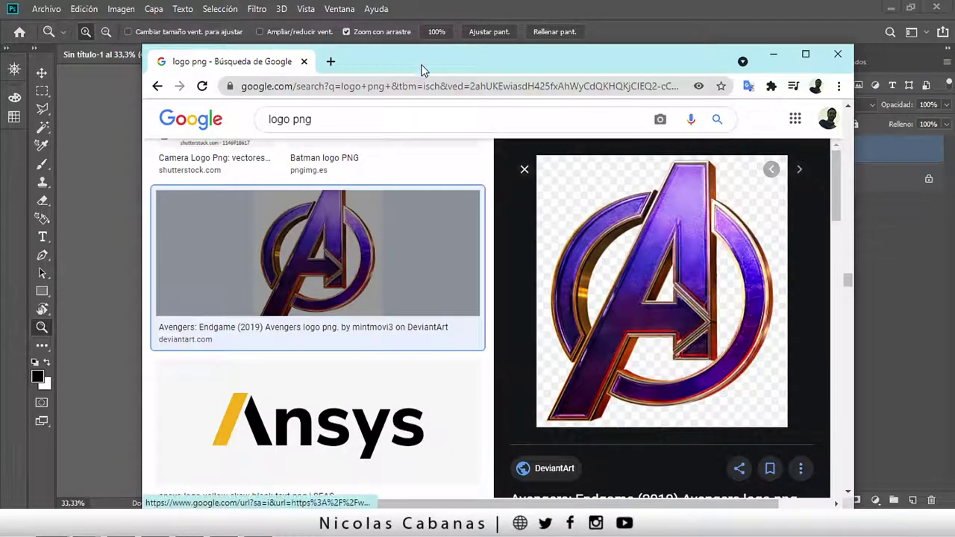
Open the full-size Avengers Endgame logo in a new Chrome tab and view it
{"action": "mouse_move", "coordinate": [429, 57]}
{"action": "left_mouse_down"}
{"action": "mouse_move", "coordinate": [503, 40]}
{"action": "mouse_move", "coordinate": [435, 33]}
{"action": "mouse_move", "coordinate": [420, 42]}
{"action": "mouse_move", "coordinate": [406, 30]}
{"action": "left_mouse_up"}
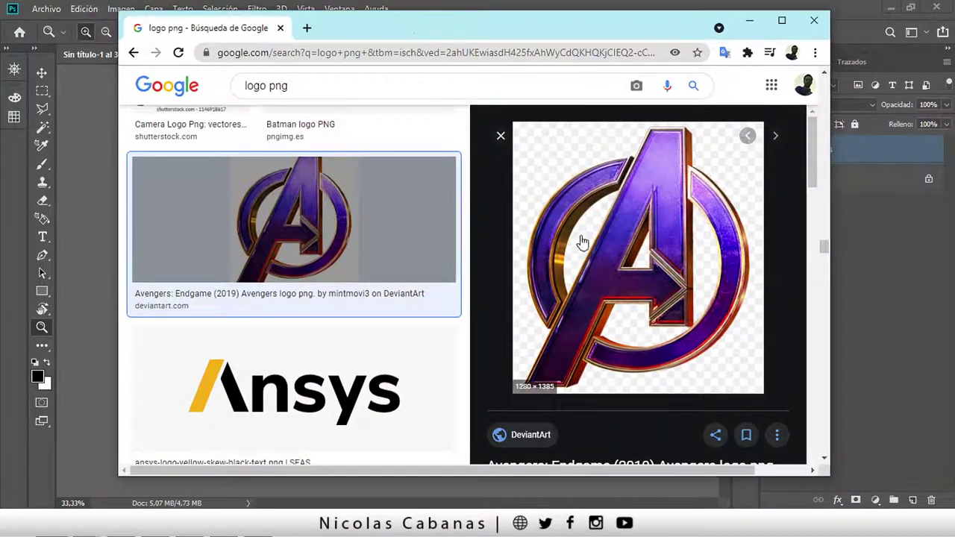
{"action": "right_click", "coordinate": [617, 222]}
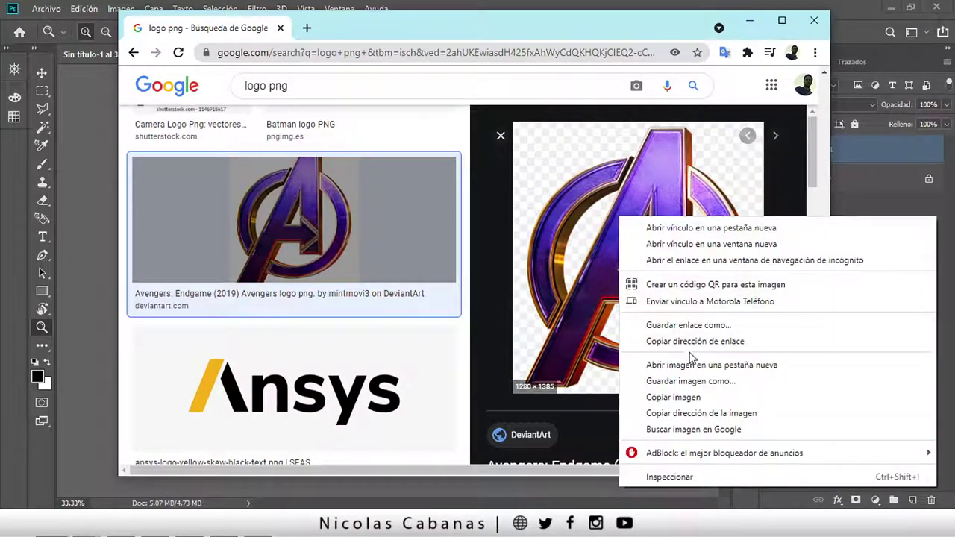
{"action": "left_click", "coordinate": [712, 376]}
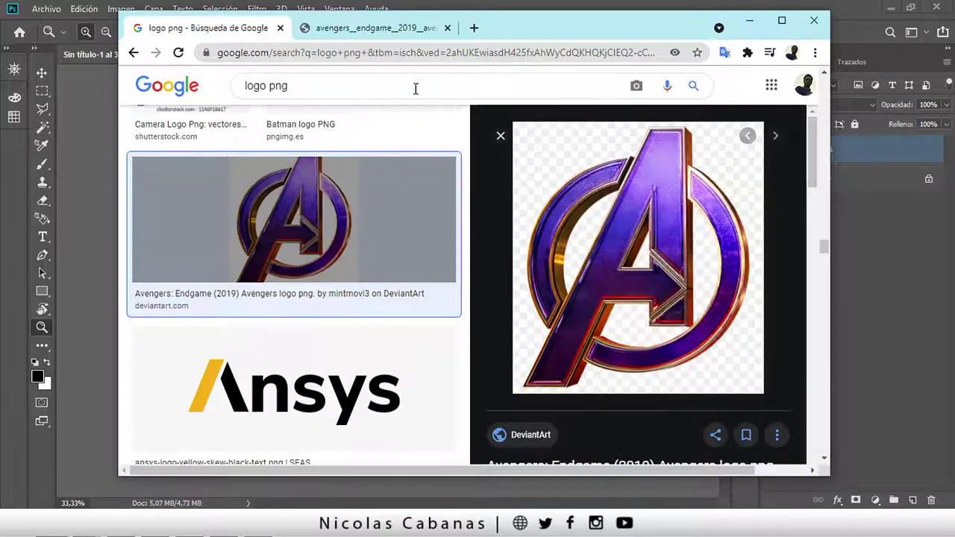
{"action": "left_click", "coordinate": [385, 31]}
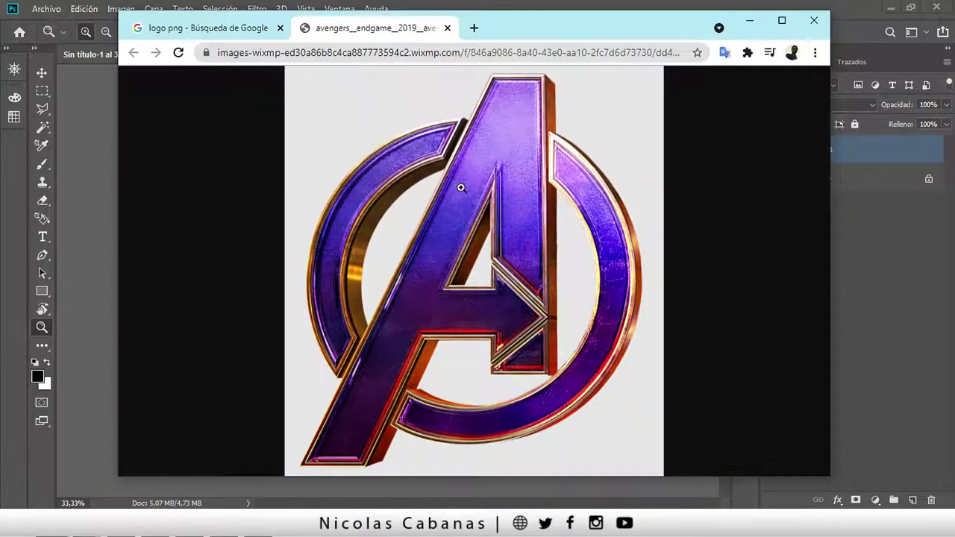
{"action": "left_click", "coordinate": [241, 31]}
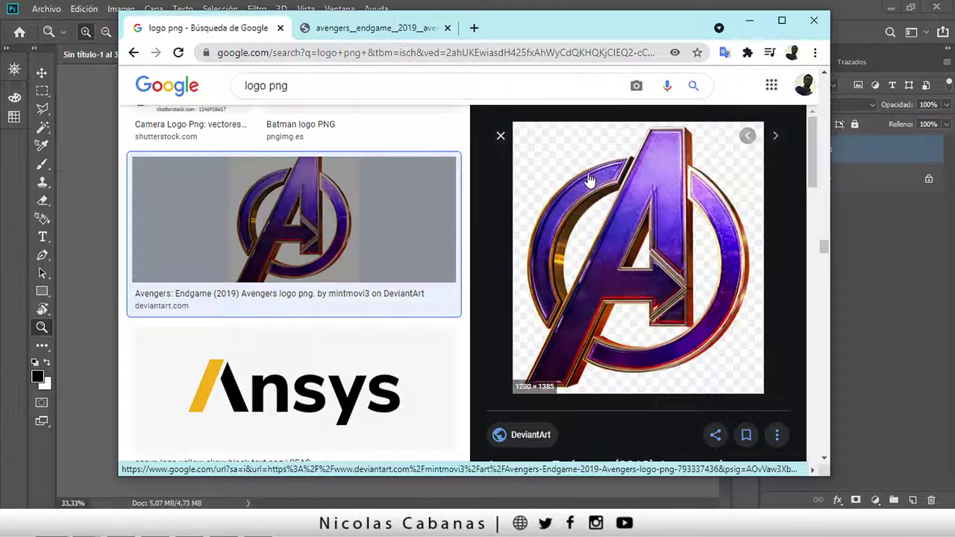
{"action": "left_click", "coordinate": [373, 27]}
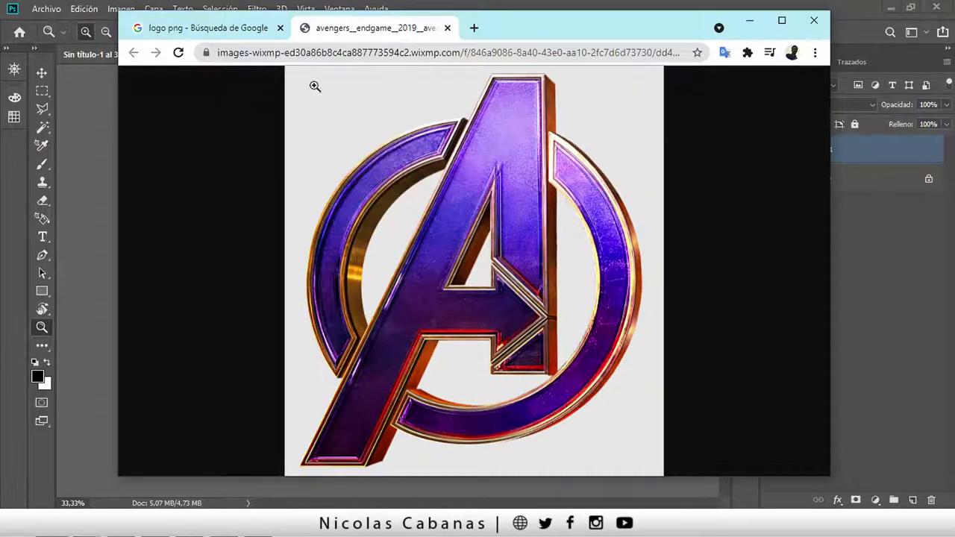
Start Guardar imagen como for the full-size logo and list the PNGs in Escritorio
{"action": "right_click", "coordinate": [405, 135]}
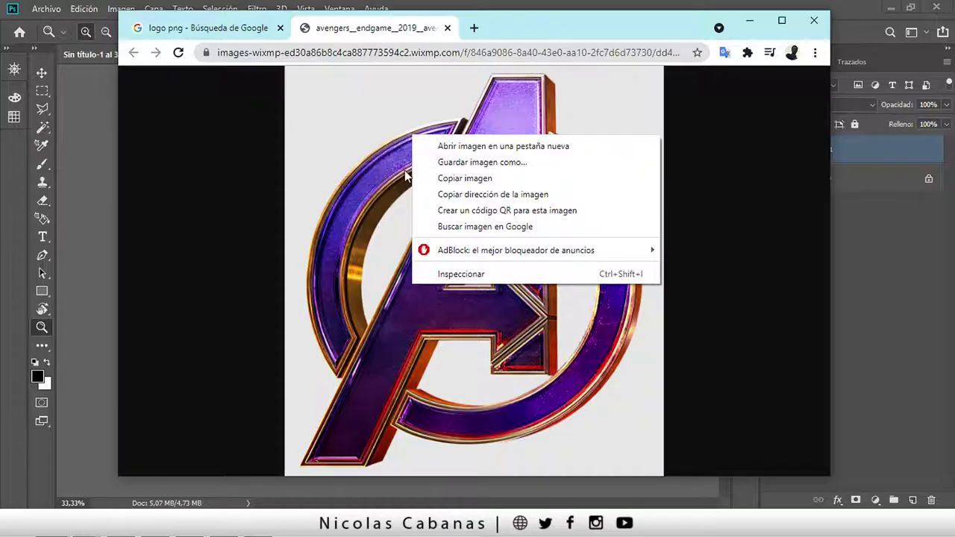
{"action": "left_click", "coordinate": [458, 164]}
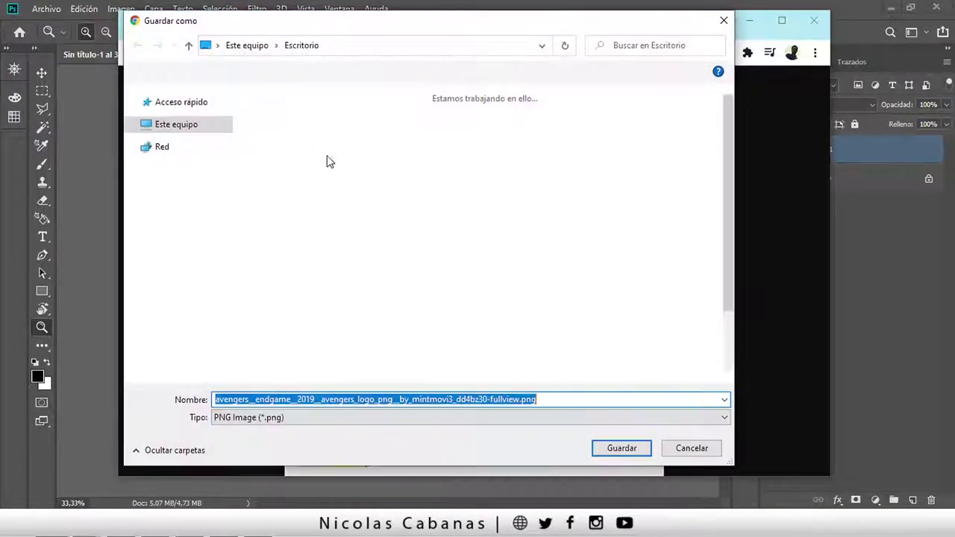
{"action": "mouse_move", "coordinate": [186, 194]}
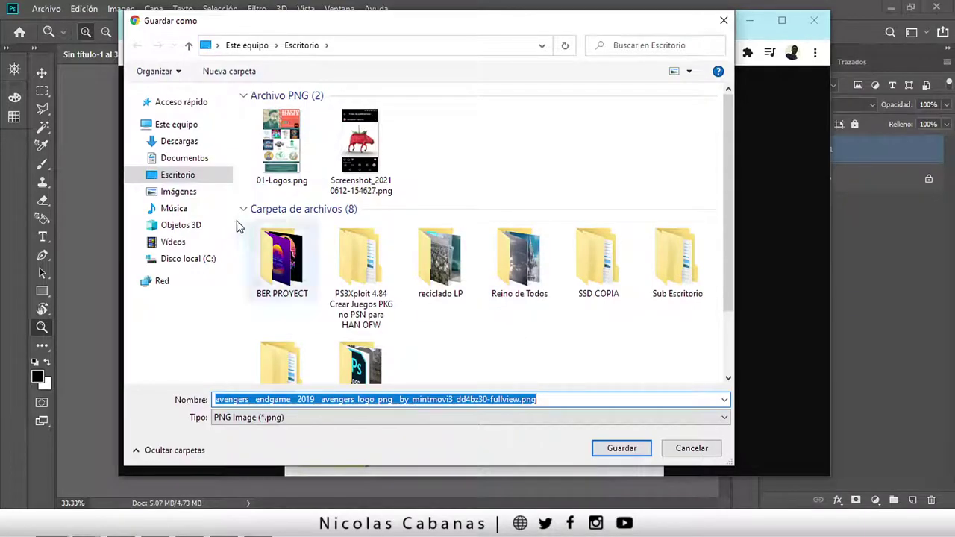
{"action": "left_click", "coordinate": [243, 210]}
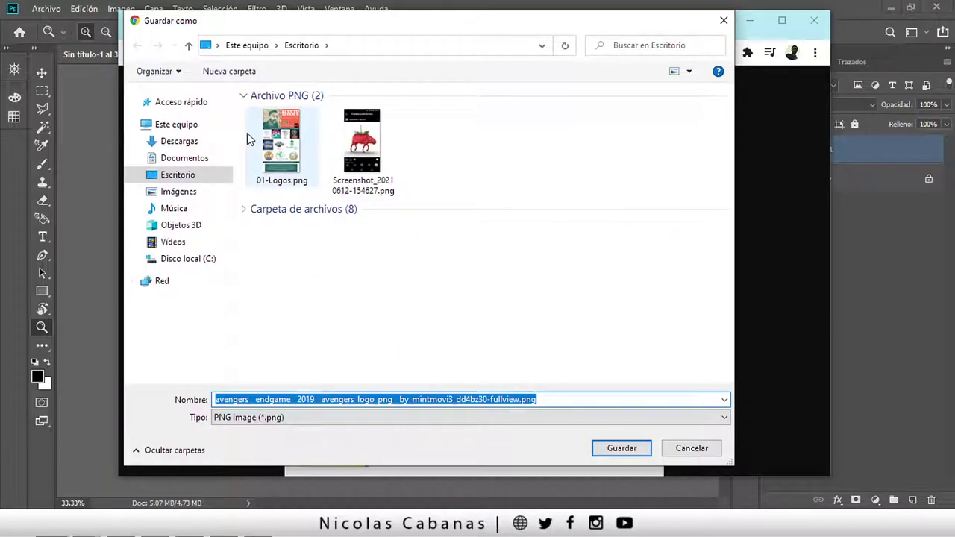
{"action": "left_click", "coordinate": [243, 95]}
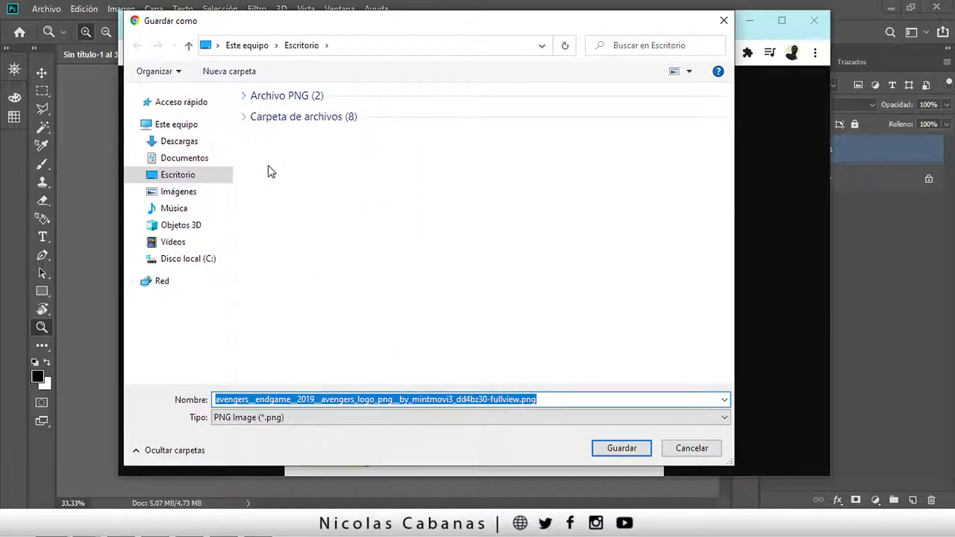
{"action": "left_click", "coordinate": [244, 95]}
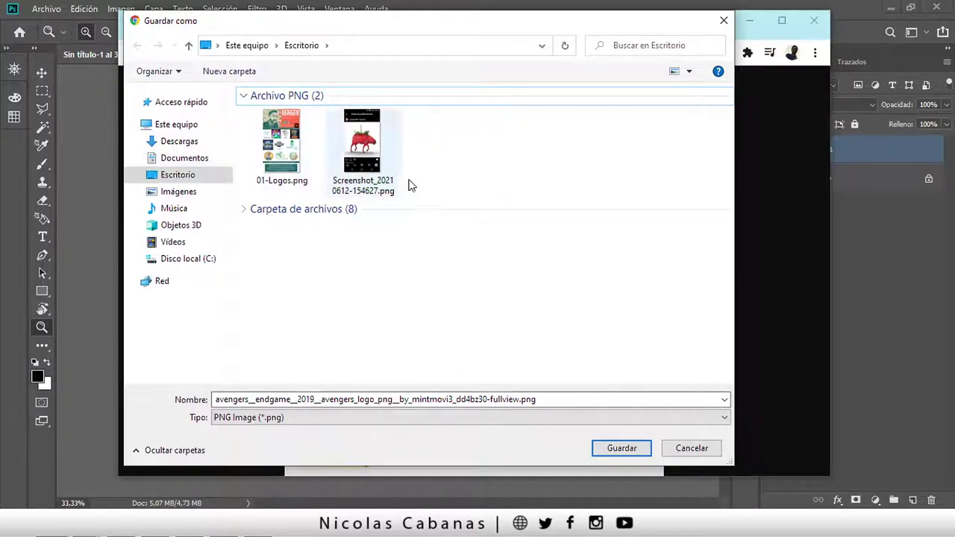
Name the file vengadores.png and save it in Escritorio
{"action": "left_click", "coordinate": [508, 399]}
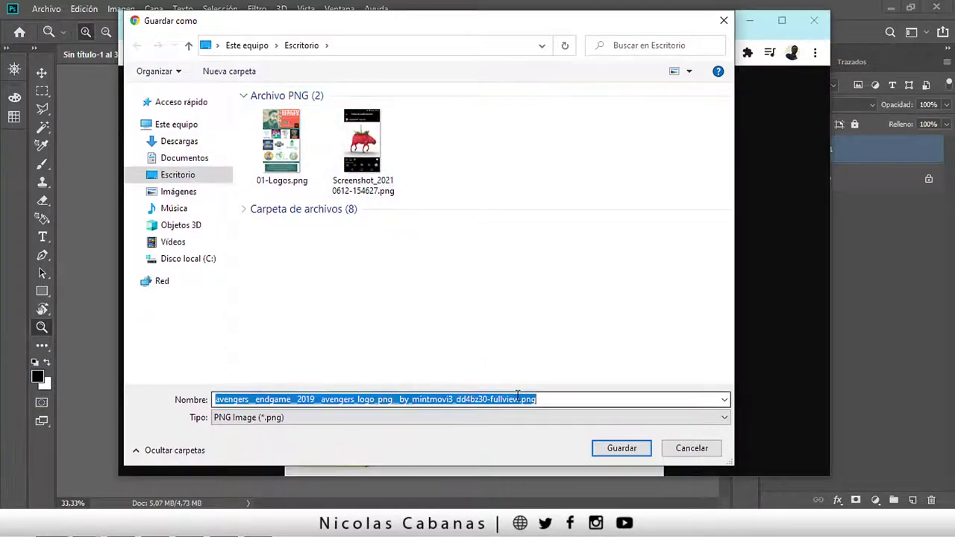
{"action": "double_click", "coordinate": [525, 400]}
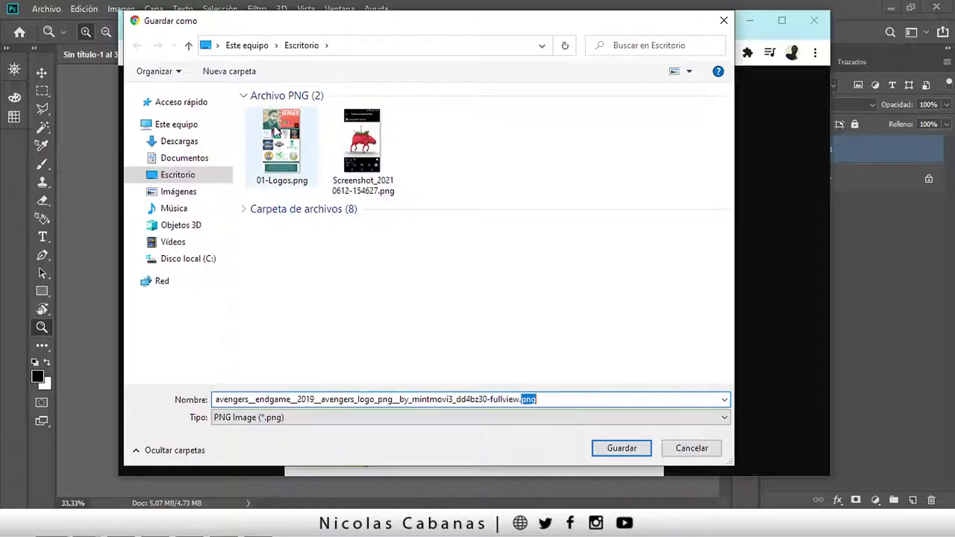
{"action": "left_click", "coordinate": [244, 96]}
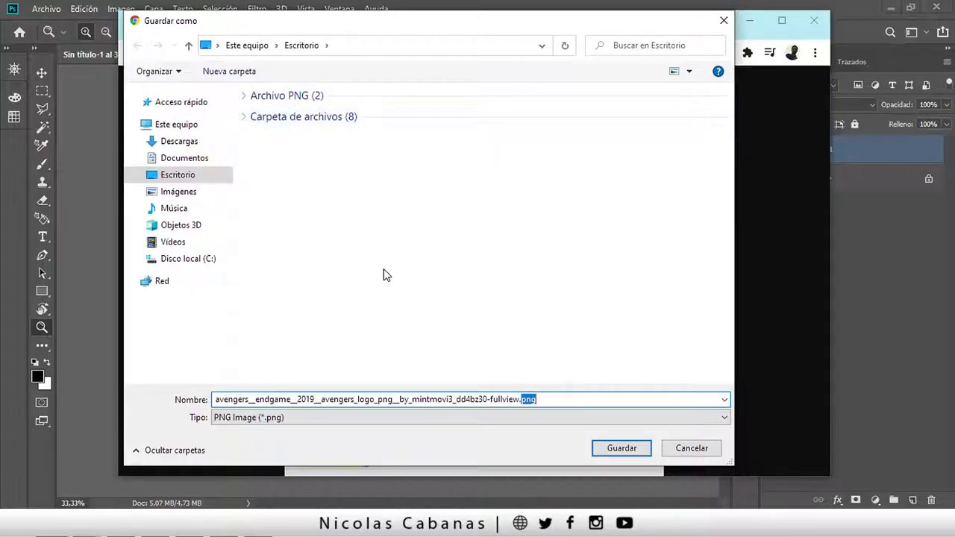
{"action": "left_click", "coordinate": [542, 400]}
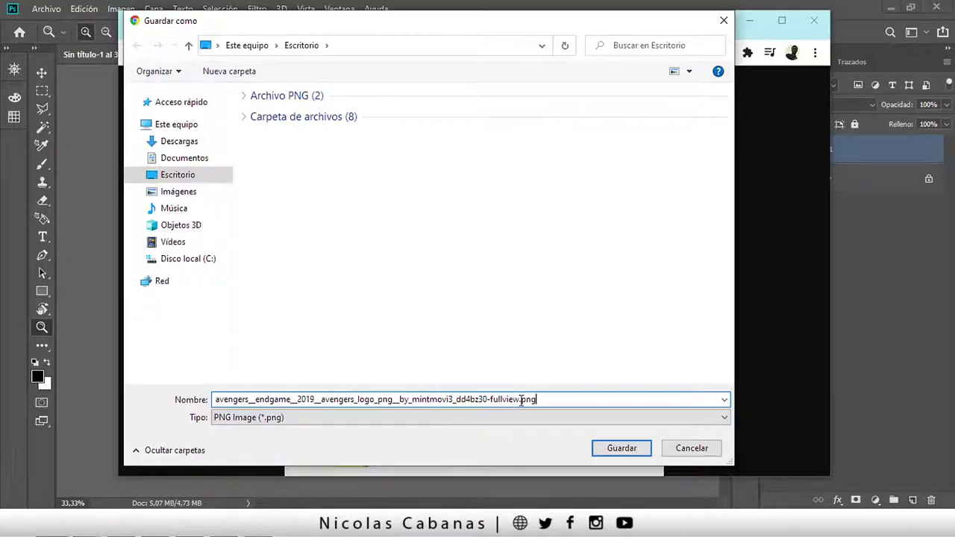
{"action": "left_click_drag", "start_coordinate": [520, 400], "coordinate": [183, 364]}
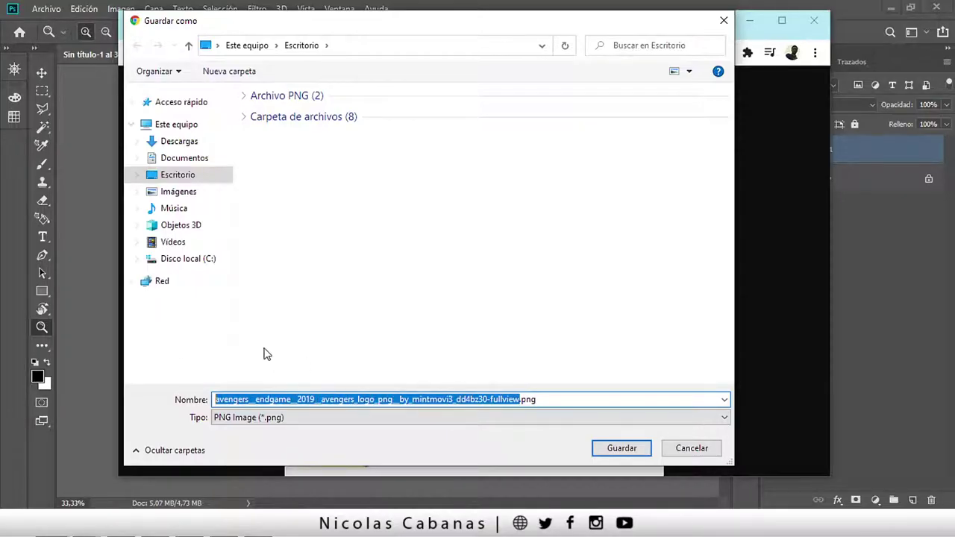
{"action": "type", "text": "vengadores"}
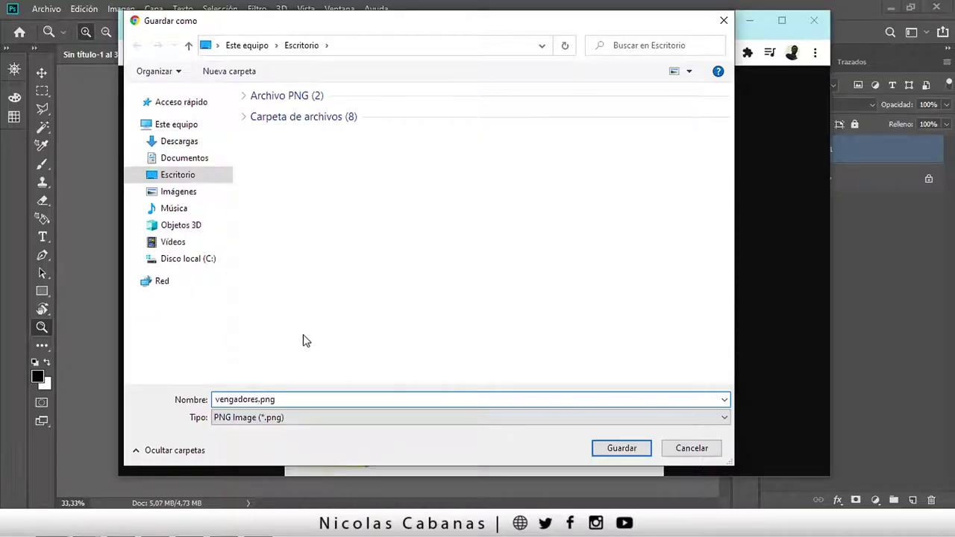
{"action": "left_click", "coordinate": [624, 451]}
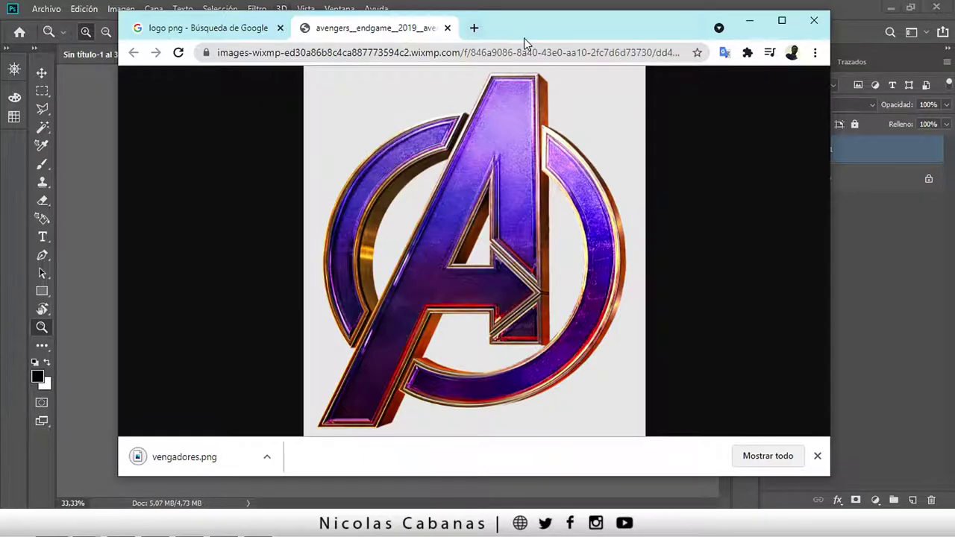
Drop vengadores.png from Chrome's download bar onto the canvas and commit it as a layer
{"action": "left_click_drag", "start_coordinate": [524, 43], "coordinate": [750, 71]}
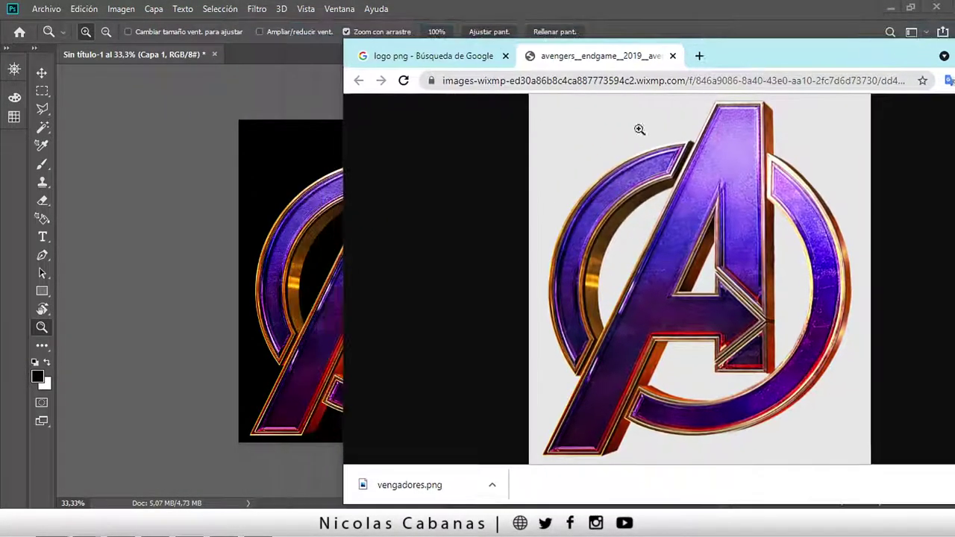
{"action": "left_click_drag", "start_coordinate": [409, 485], "coordinate": [295, 206]}
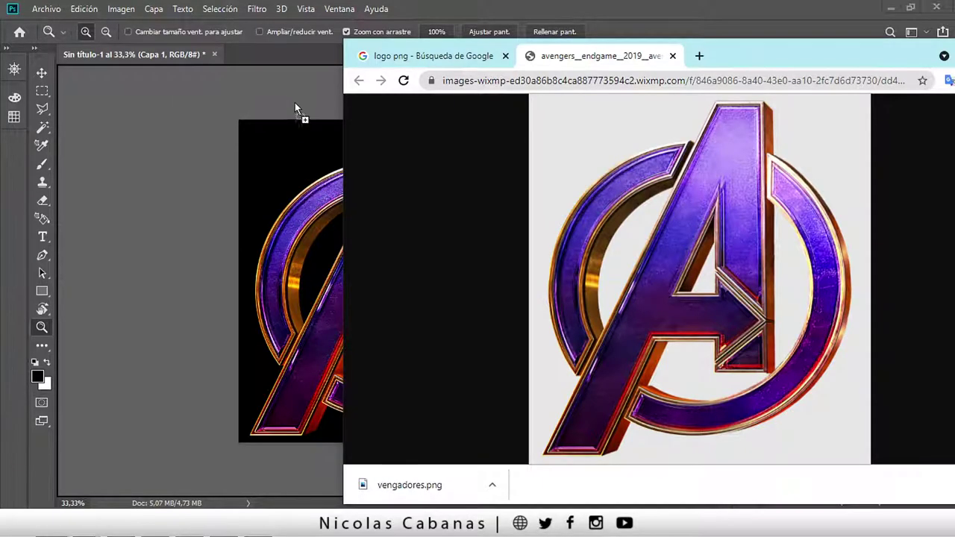
{"action": "left_click_drag", "start_coordinate": [294, 103], "coordinate": [256, 52]}
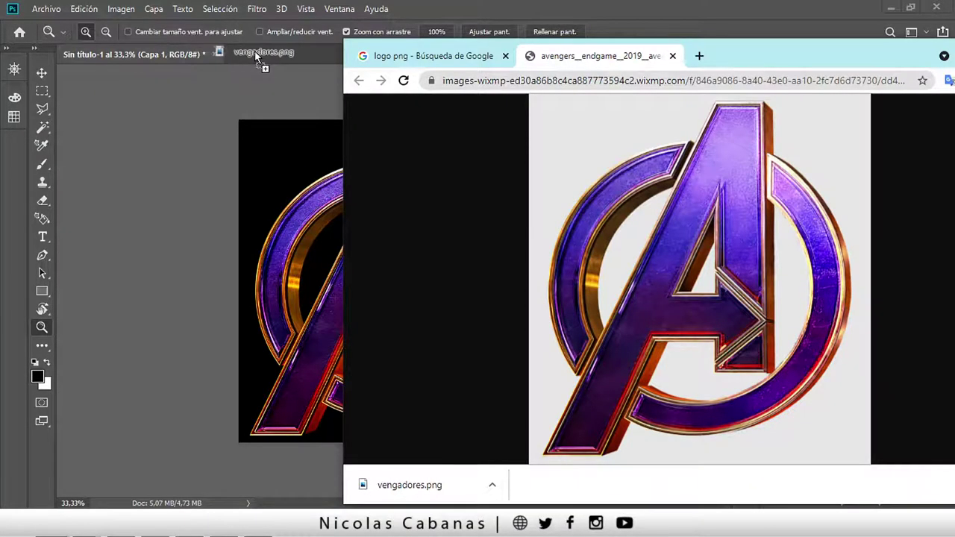
{"action": "left_click_drag", "start_coordinate": [255, 52], "coordinate": [306, 187]}
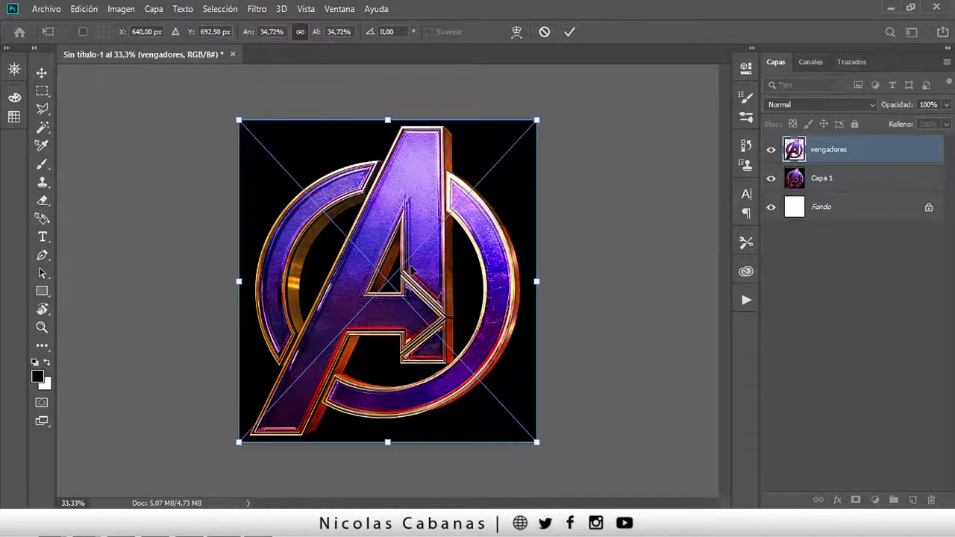
{"action": "left_click", "coordinate": [569, 31]}
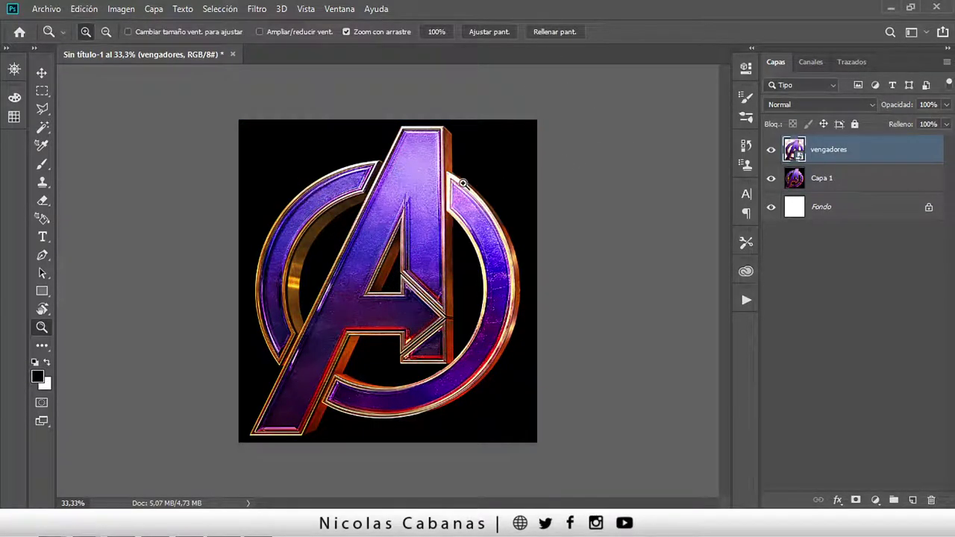
Hide Capa 1 and the white Fondo so only the vengadores logo shows on transparency
{"action": "left_click", "coordinate": [771, 178]}
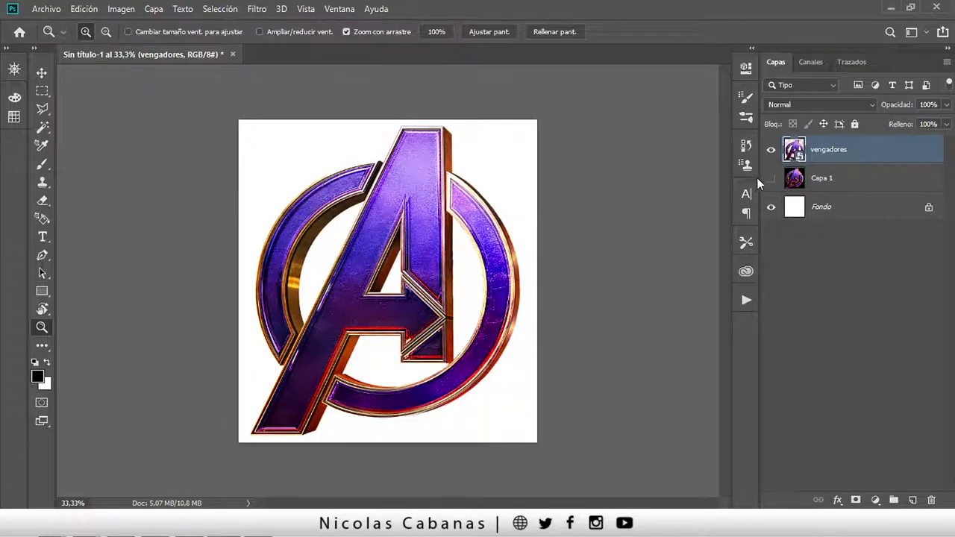
{"action": "left_click", "coordinate": [771, 178]}
{"action": "left_click", "coordinate": [770, 149]}
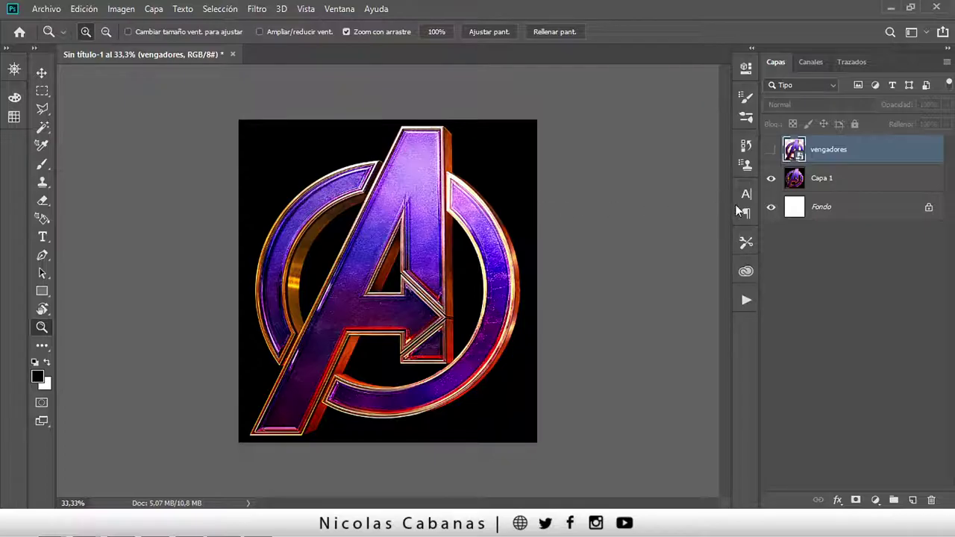
{"action": "left_click", "coordinate": [771, 179]}
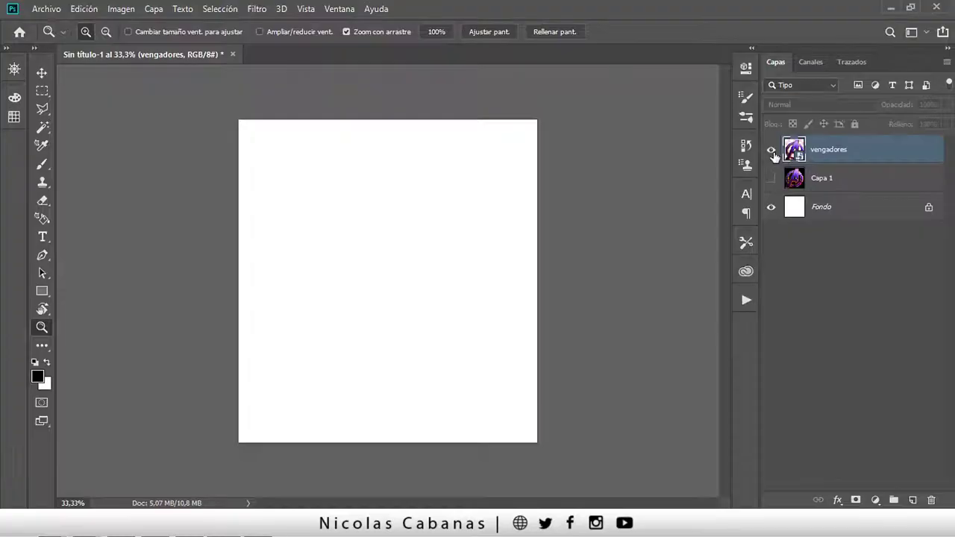
{"action": "left_click", "coordinate": [770, 150]}
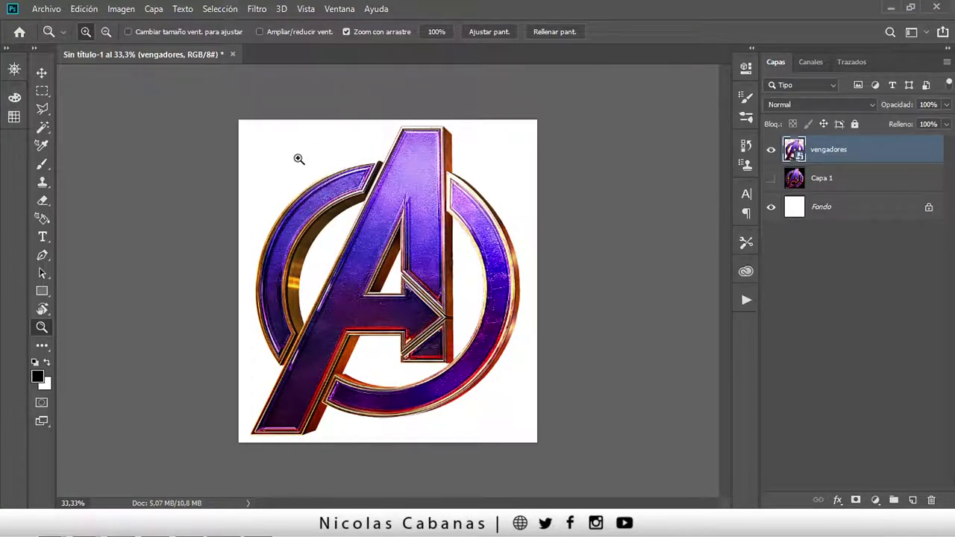
{"action": "left_click", "coordinate": [772, 208]}
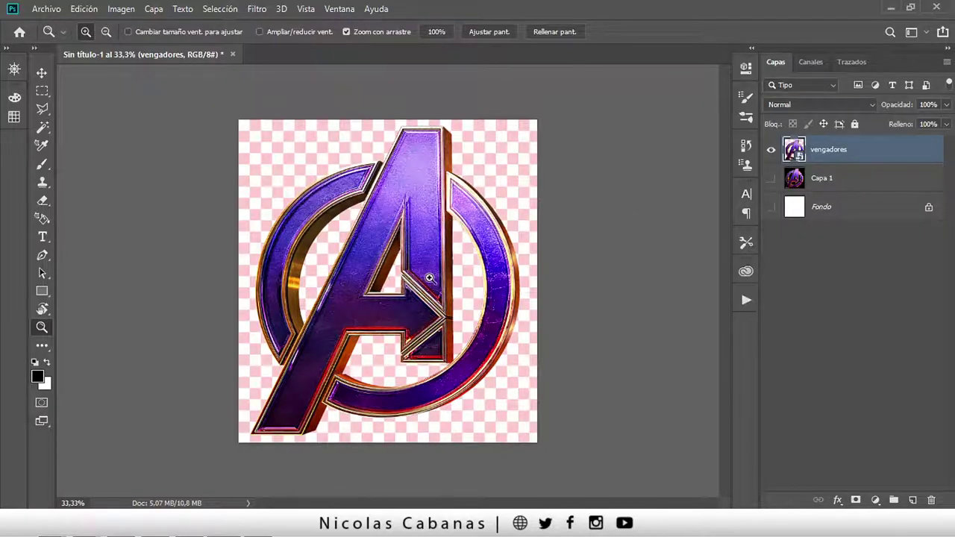
{"action": "mouse_move", "coordinate": [429, 278]}
{"action": "left_mouse_down"}
{"action": "mouse_move", "coordinate": [442, 291]}
{"action": "mouse_move", "coordinate": [424, 288]}
{"action": "mouse_move", "coordinate": [433, 279]}
{"action": "left_mouse_up"}
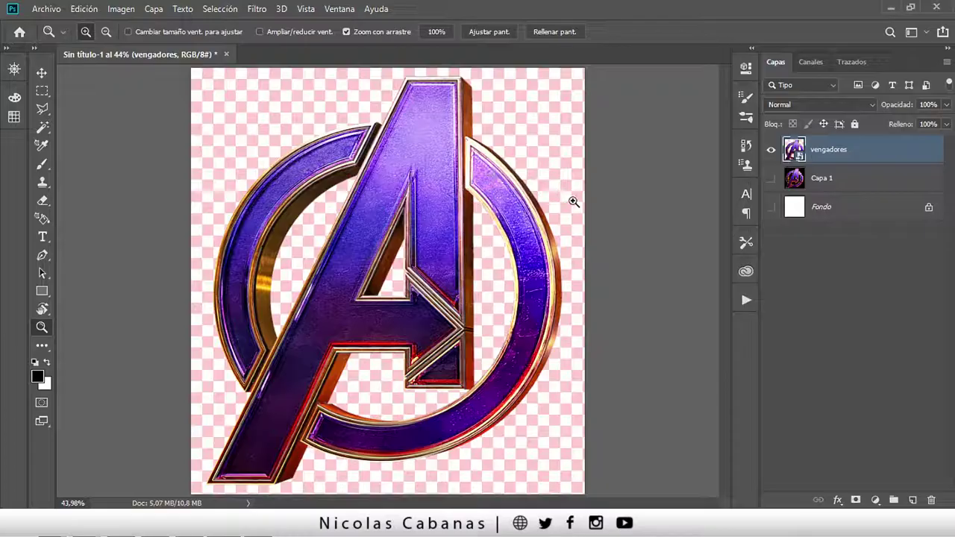
{"action": "mouse_move", "coordinate": [537, 216]}
{"action": "left_mouse_down"}
{"action": "mouse_move", "coordinate": [493, 238]}
{"action": "mouse_move", "coordinate": [508, 220]}
{"action": "left_mouse_up"}
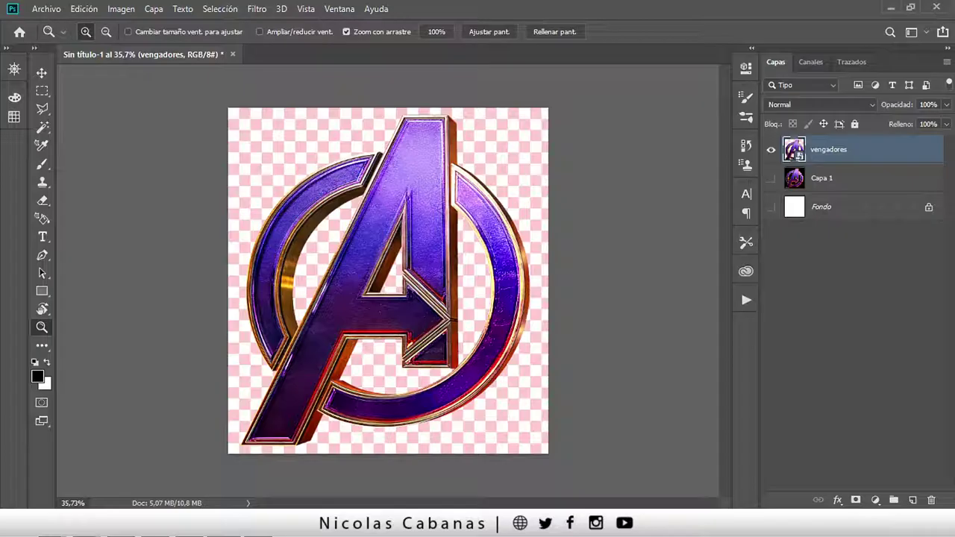
{"action": "key", "text": "alt+Tab"}
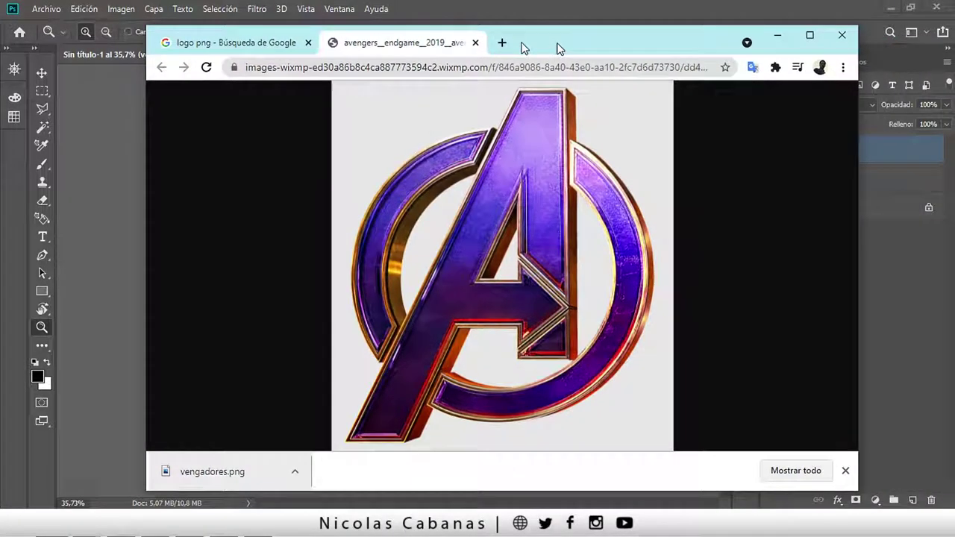
Compare the opened logo tab with the Google Images results, then minimize Chrome
{"action": "left_click_drag", "start_coordinate": [754, 57], "coordinate": [542, 43]}
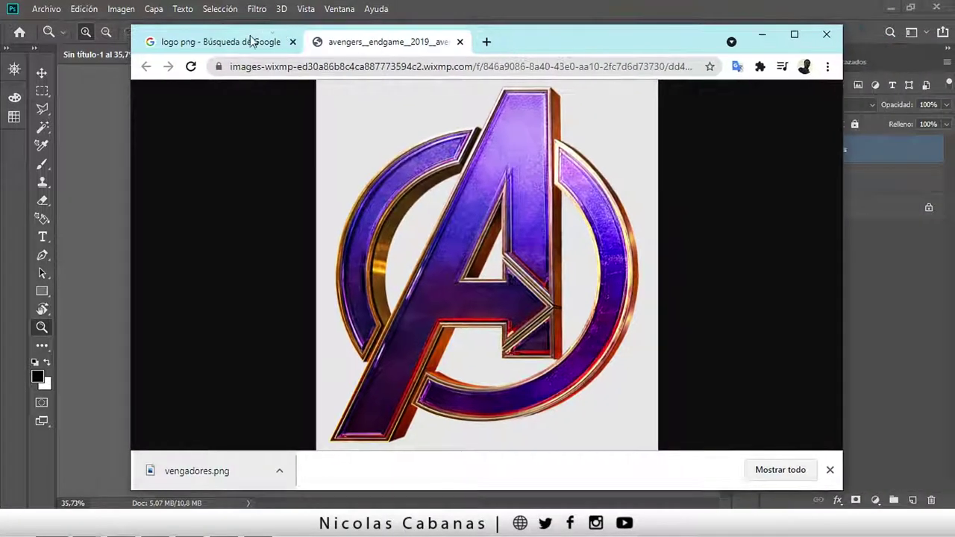
{"action": "left_click", "coordinate": [216, 42]}
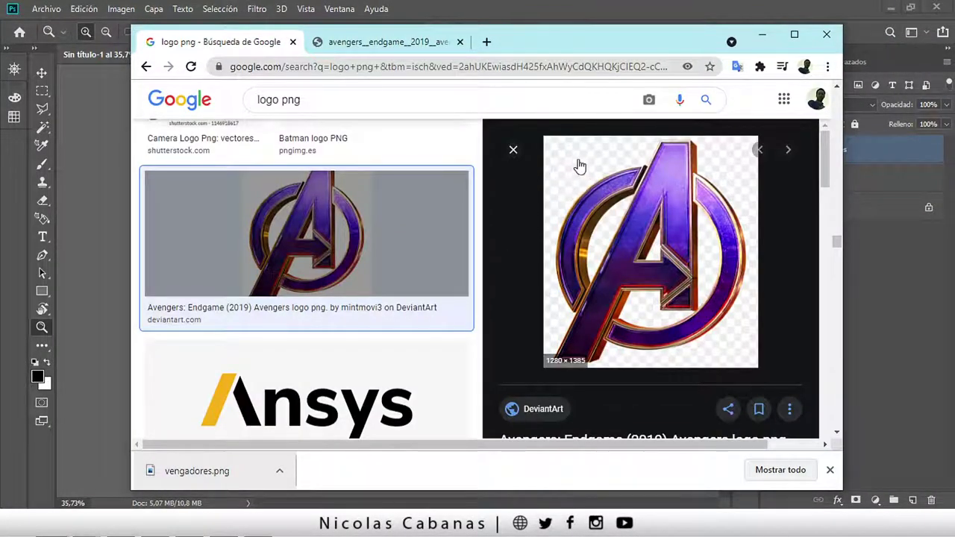
{"action": "left_click", "coordinate": [401, 45]}
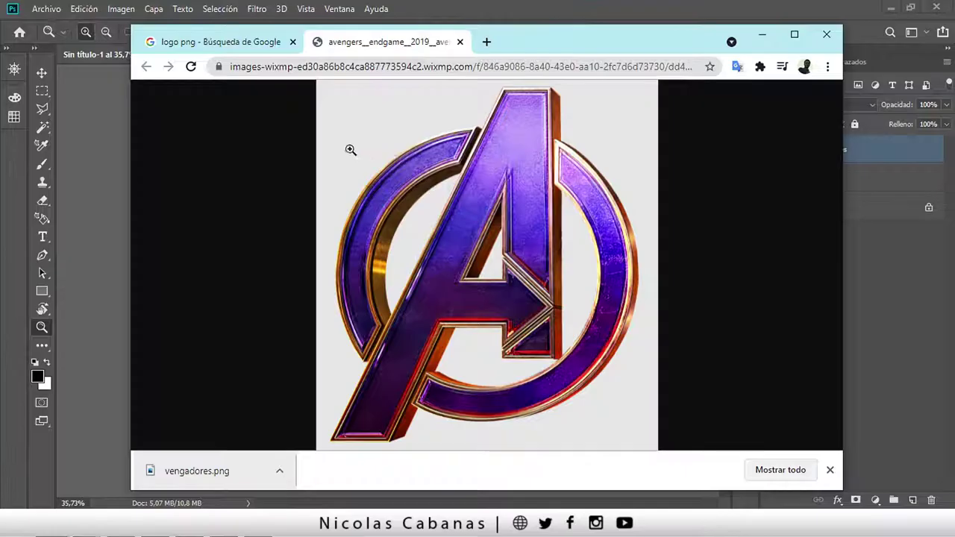
{"action": "left_click", "coordinate": [234, 49]}
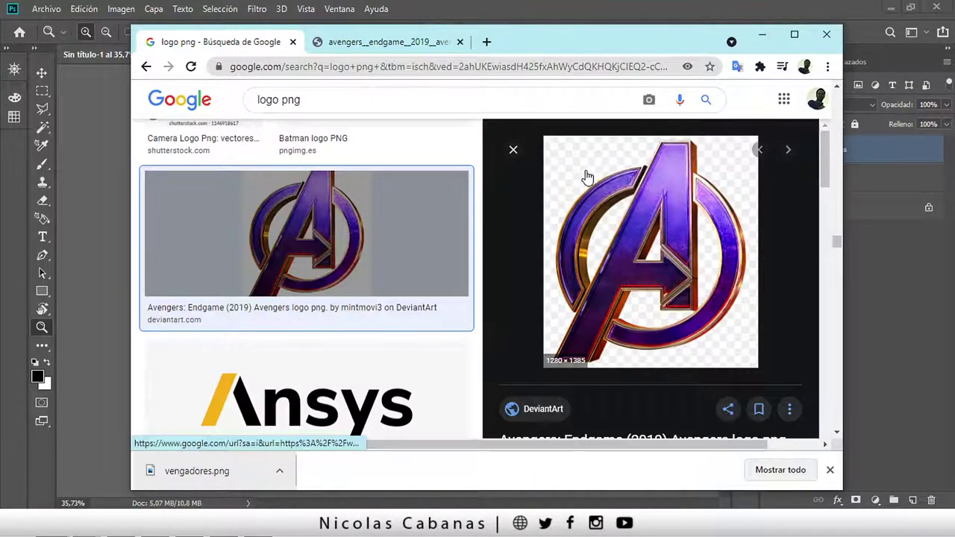
{"action": "left_click", "coordinate": [377, 45]}
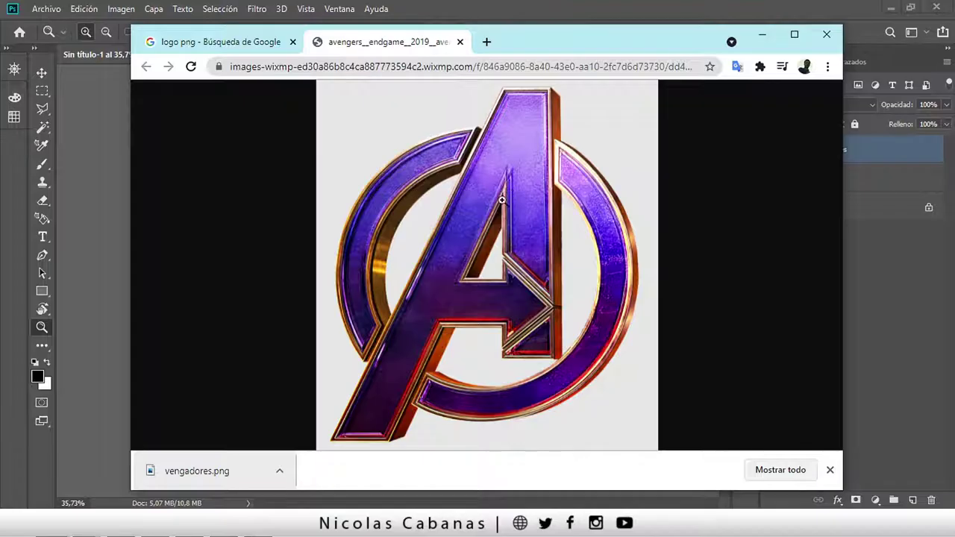
{"action": "right_click", "coordinate": [533, 211]}
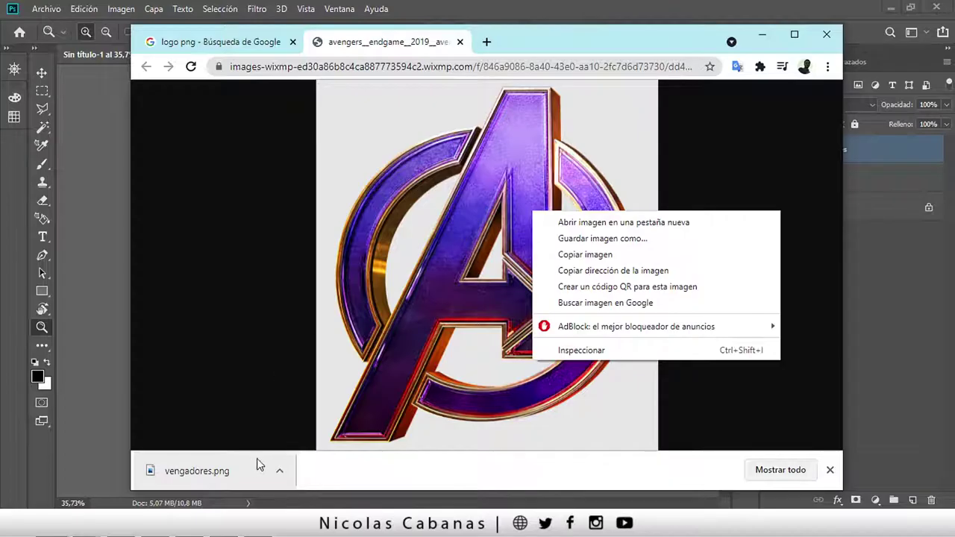
{"action": "left_click", "coordinate": [629, 42]}
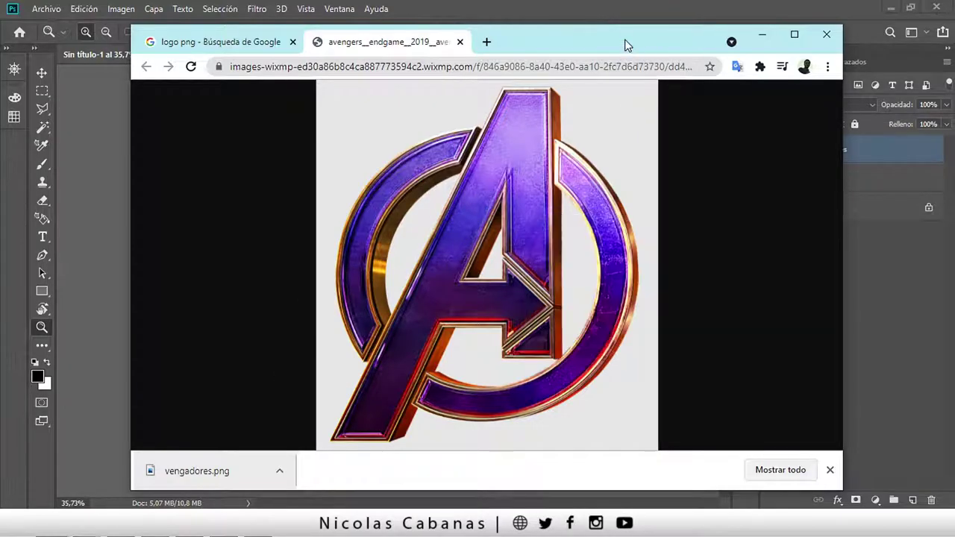
{"action": "left_click_drag", "start_coordinate": [629, 43], "coordinate": [647, 42]}
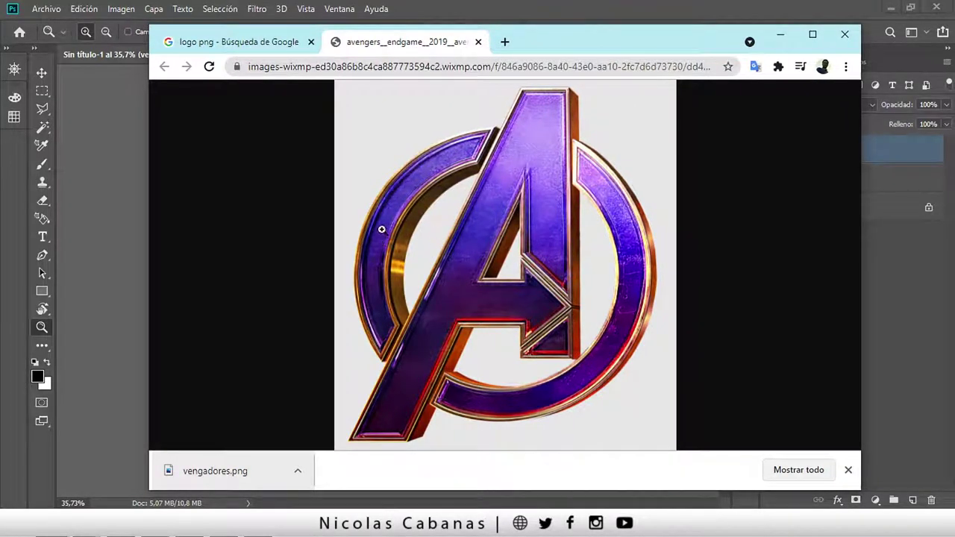
{"action": "left_click", "coordinate": [780, 41]}
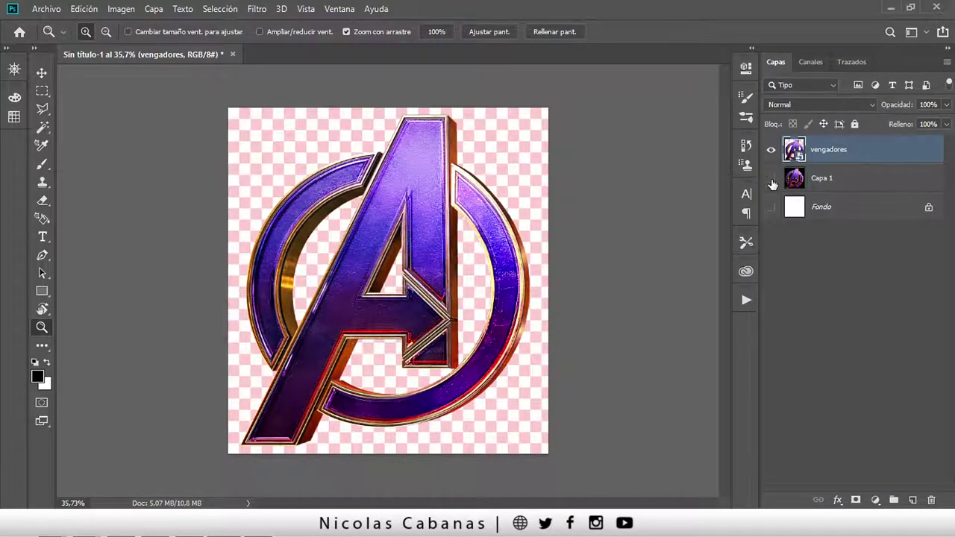
Delete the vengadores and Fondo layers, undo that, and hide Capa 1 and Fondo
{"action": "left_click", "coordinate": [772, 179]}
{"action": "left_click", "coordinate": [770, 149]}
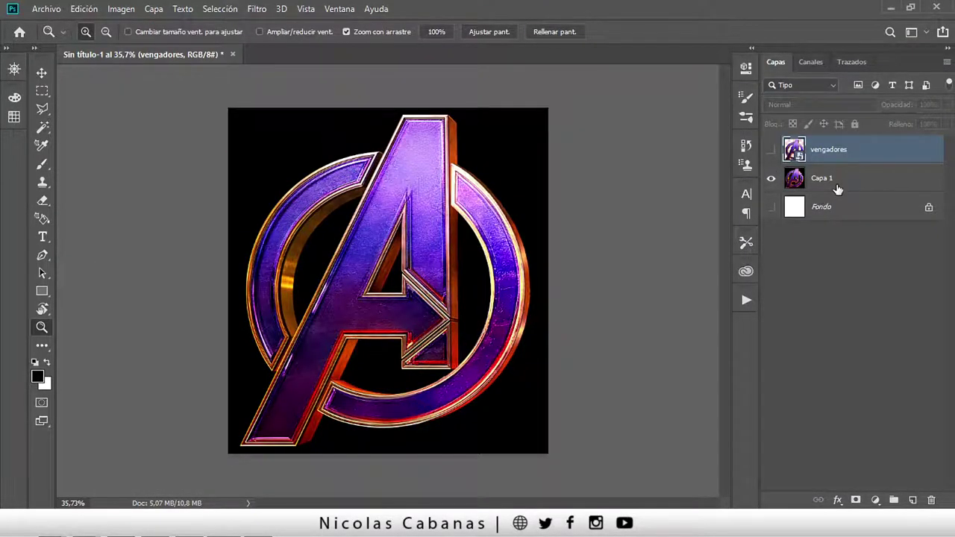
{"action": "key", "text": "Delete"}
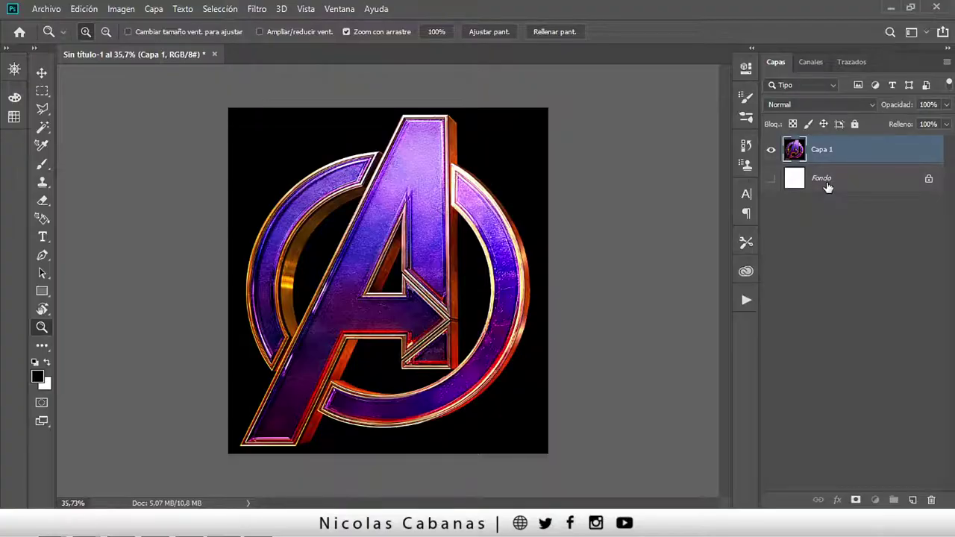
{"action": "left_click", "coordinate": [834, 179]}
{"action": "key", "text": "Delete"}
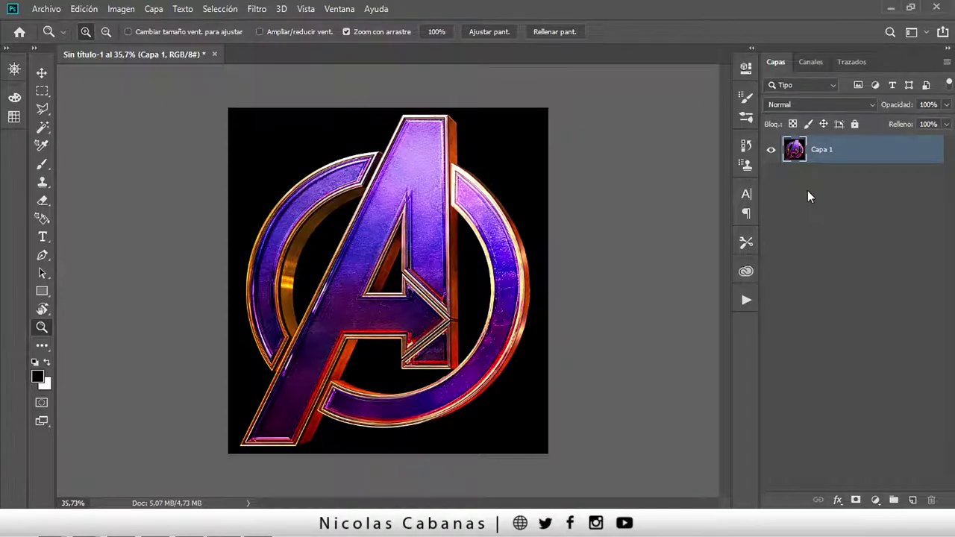
{"action": "key", "text": "ctrl+z"}
{"action": "key", "text": "ctrl+z"}
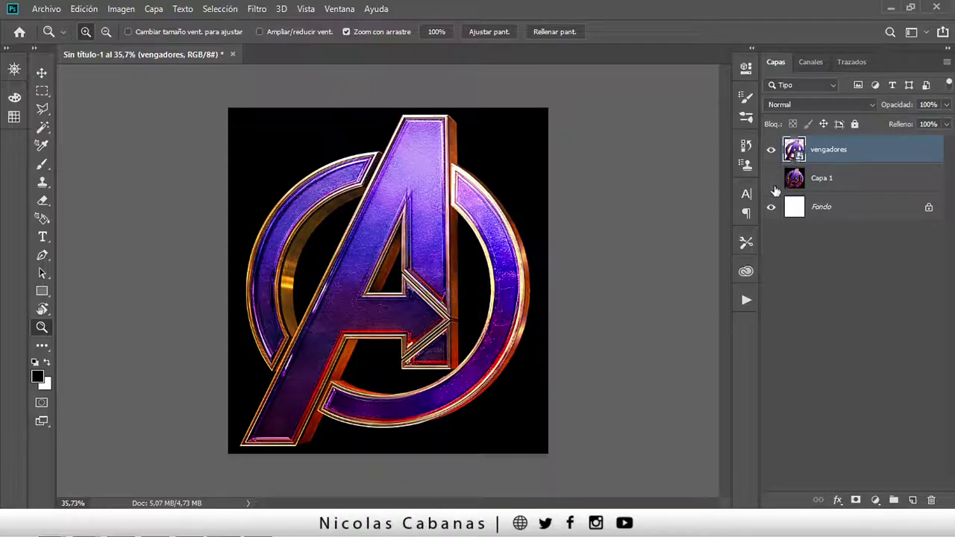
{"action": "left_click_drag", "start_coordinate": [776, 193], "coordinate": [771, 208]}
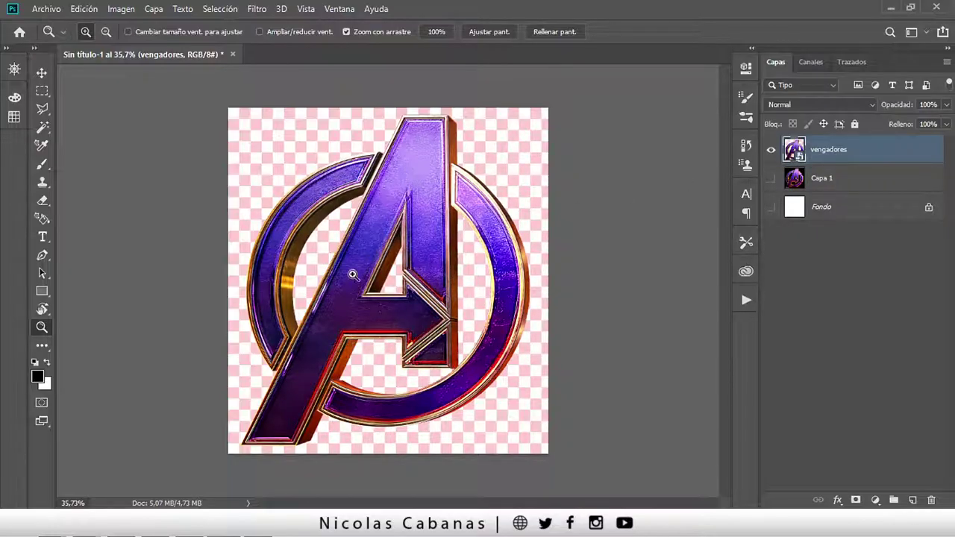
Rasterize vengadores, delete it and Fondo, and make Capa 1 visible
{"action": "right_click", "coordinate": [901, 151]}
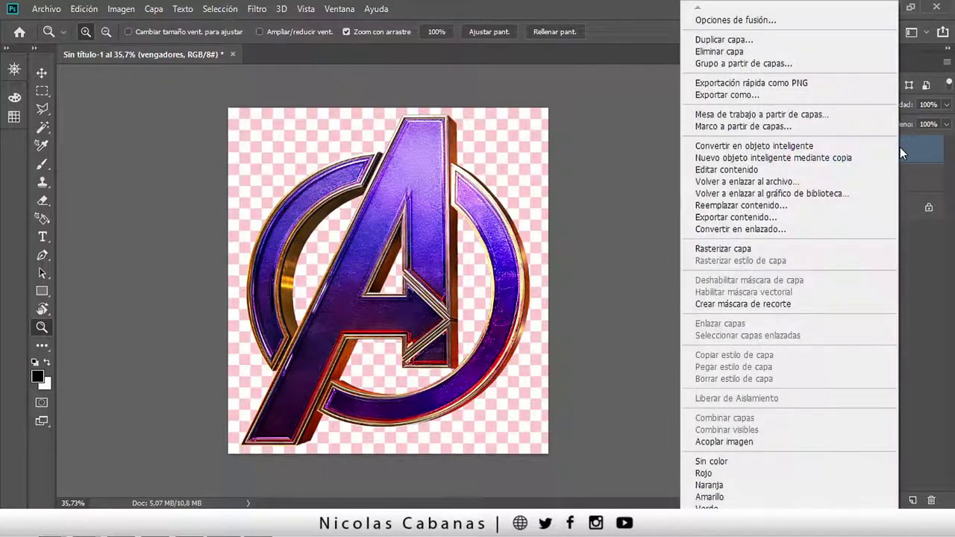
{"action": "left_click", "coordinate": [795, 250]}
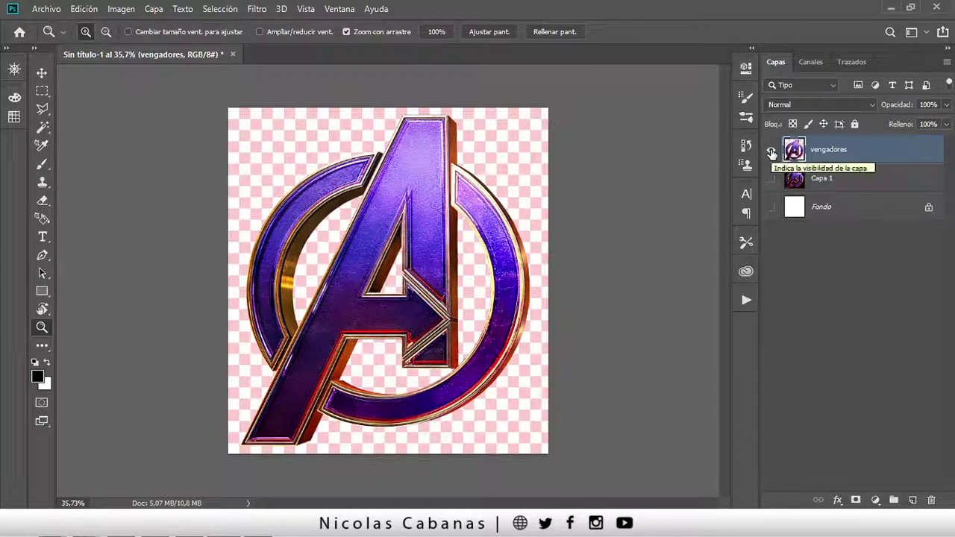
{"action": "key", "text": "Delete"}
{"action": "left_click", "coordinate": [821, 179]}
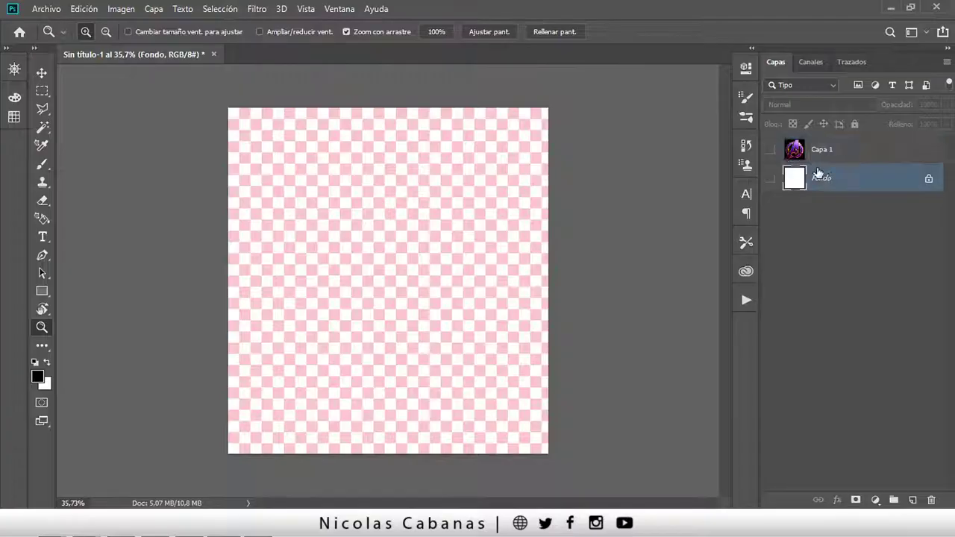
{"action": "key", "text": "Delete"}
{"action": "left_click", "coordinate": [770, 149]}
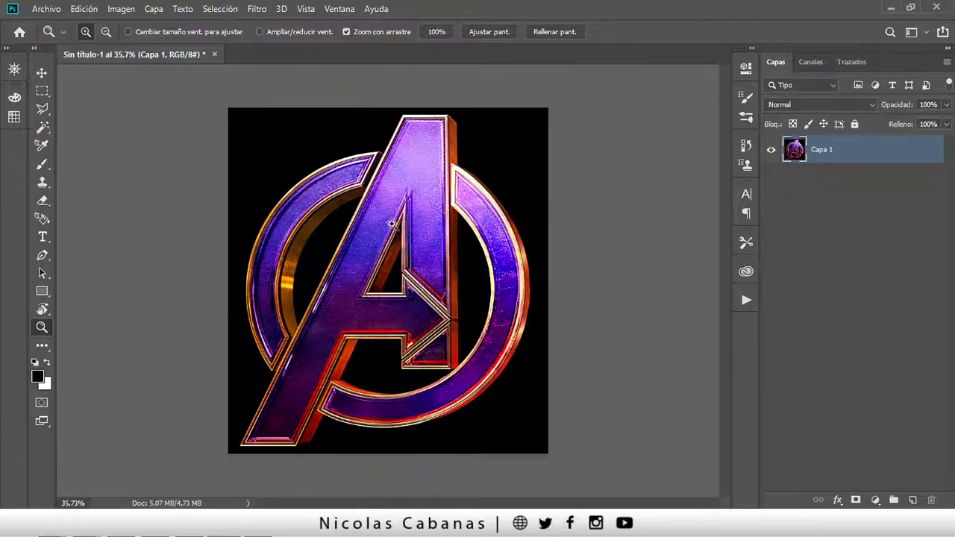
Switch to the Magic Wand with Tolerance 32 and Contiguo unchecked
{"action": "left_click_drag", "start_coordinate": [42, 128], "coordinate": [133, 144]}
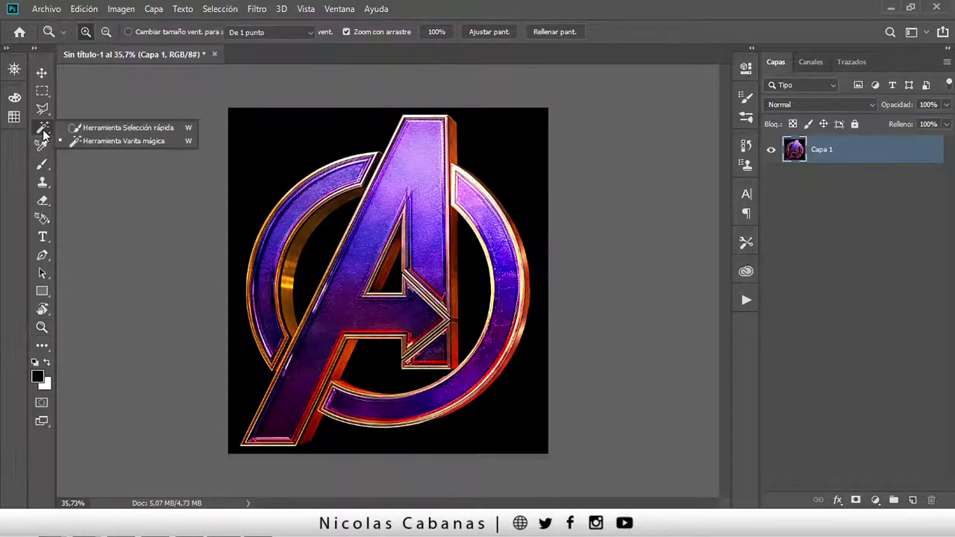
{"action": "left_click", "coordinate": [133, 144]}
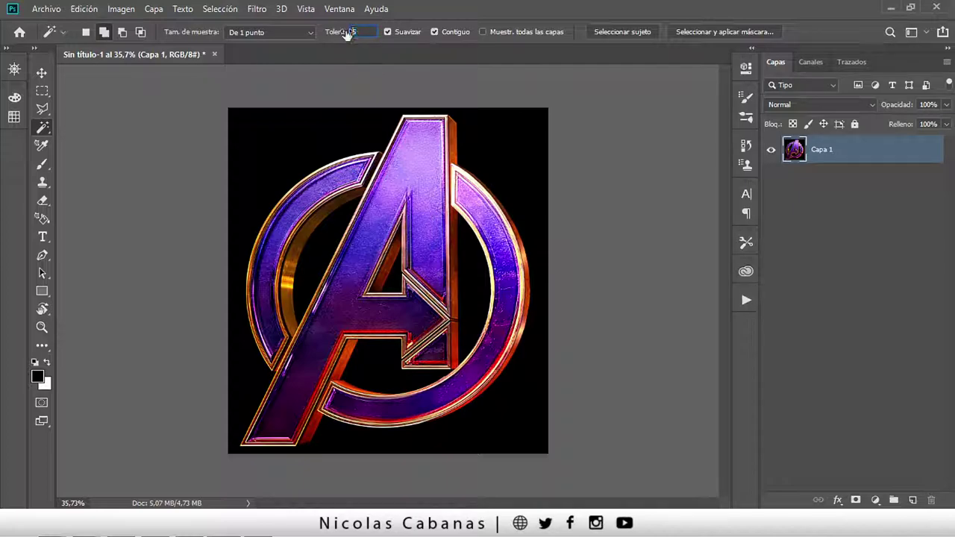
{"action": "type", "text": "3"}
{"action": "type", "text": "2"}
{"action": "left_click", "coordinate": [434, 32]}
Test-select the black background twice, deselecting with Ctrl+D each time
{"action": "left_click", "coordinate": [323, 119]}
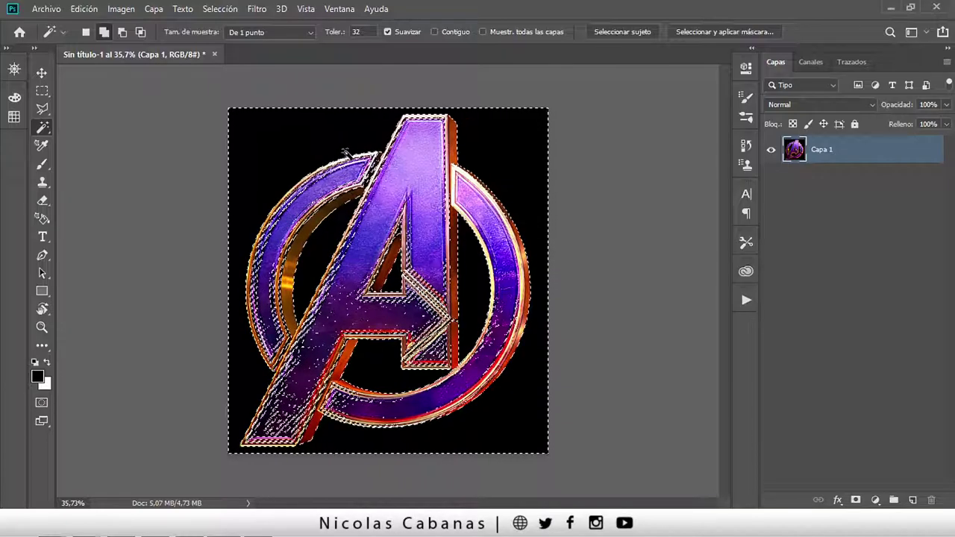
{"action": "key", "text": "ctrl+d"}
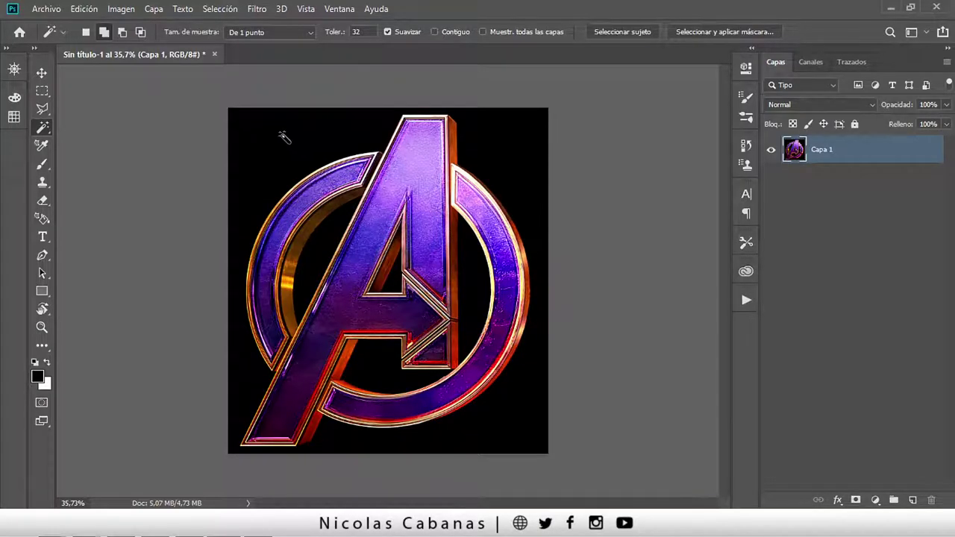
{"action": "left_click", "coordinate": [284, 137]}
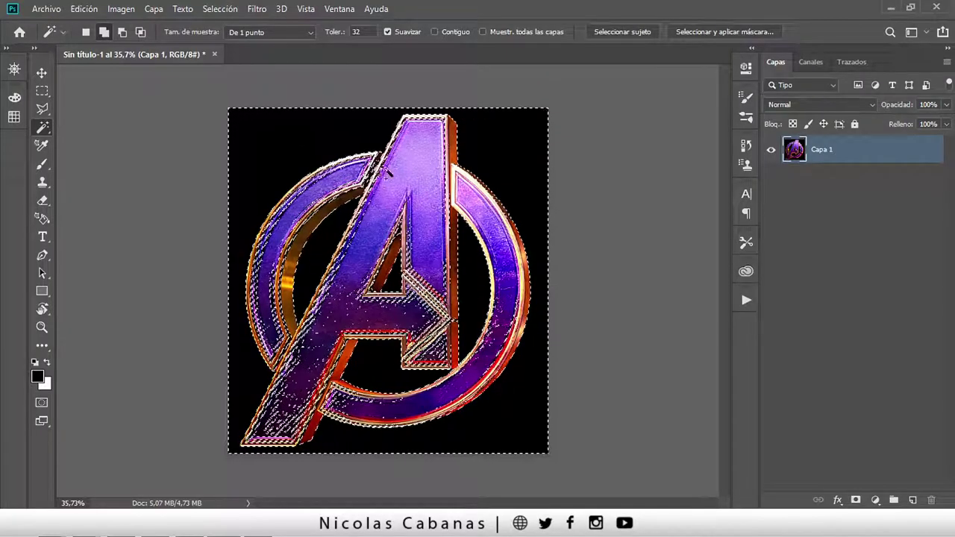
{"action": "key", "text": "ctrl+d"}
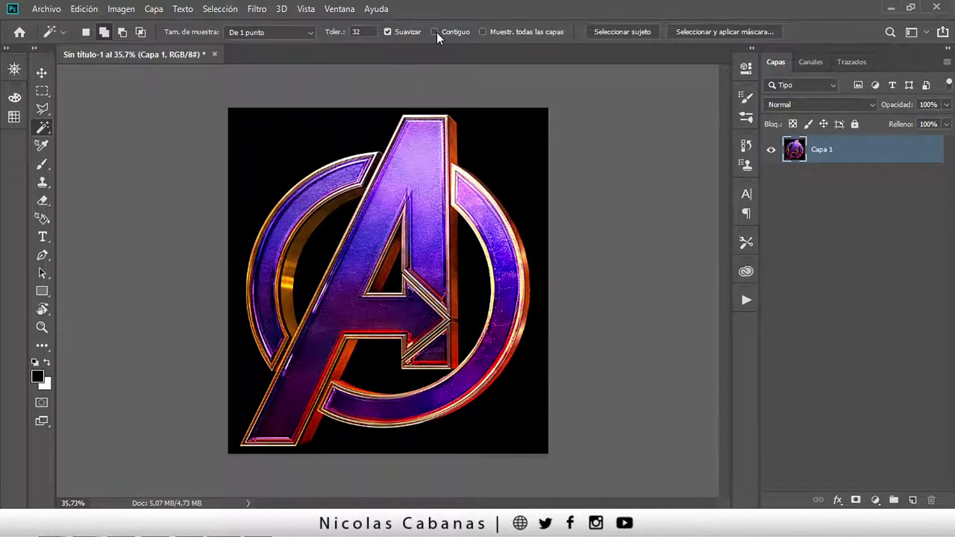
Turn Contiguous back on and Magic Wand-select the black background, ring interior and A's arrow gap
{"action": "left_click", "coordinate": [435, 32]}
{"action": "left_click", "coordinate": [243, 169]}
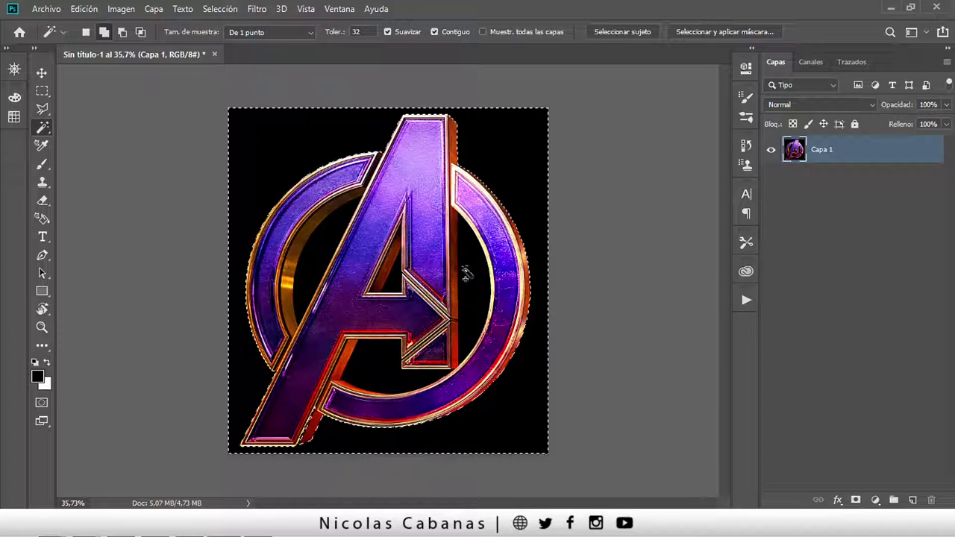
{"action": "left_click", "coordinate": [466, 274]}
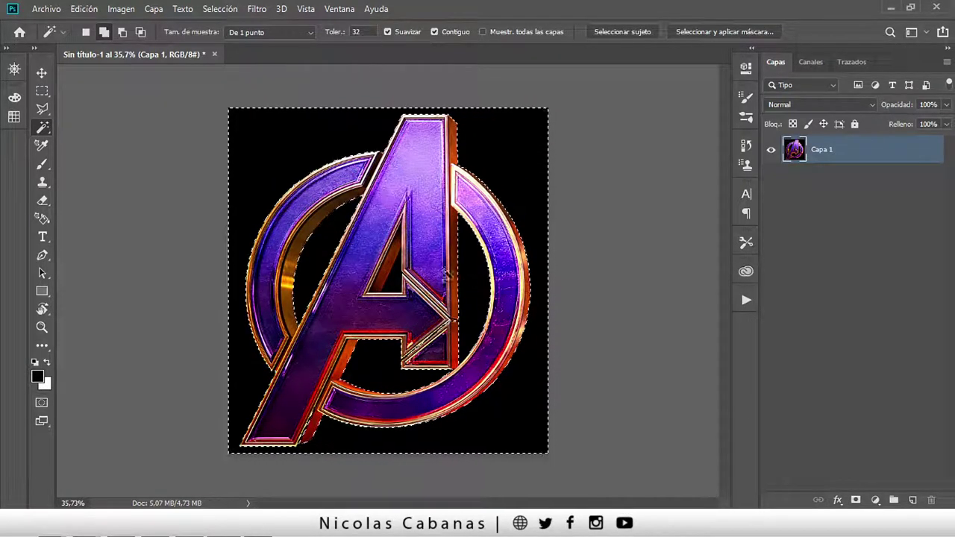
{"action": "left_click", "coordinate": [429, 268]}
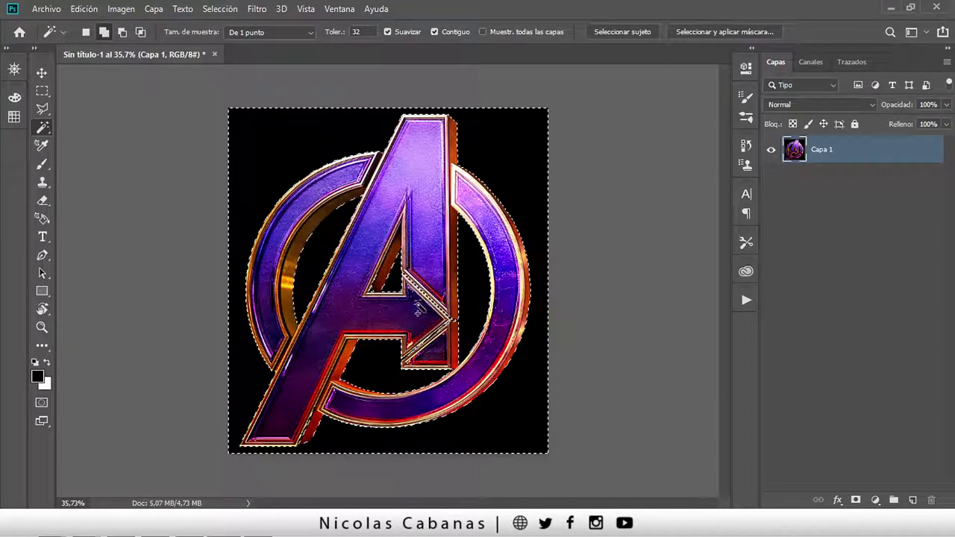
Zoom in to add the A's inner triangle, then discard the trial selection
{"action": "scroll", "coordinate": [418, 311], "scroll_direction": "up", "scroll_amount": 3}
{"action": "scroll", "coordinate": [418, 312], "scroll_direction": "up", "scroll_amount": 2}
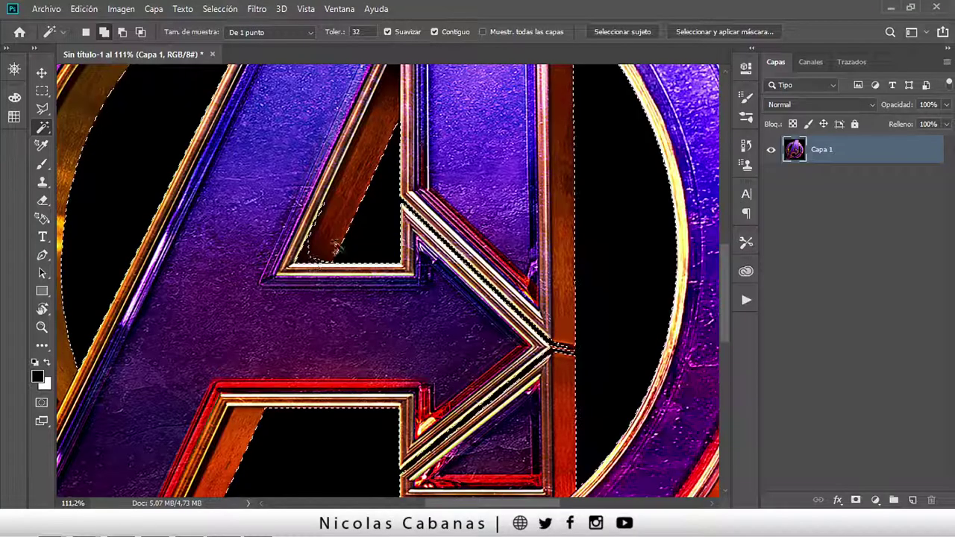
{"action": "scroll", "coordinate": [448, 310], "scroll_direction": "down", "scroll_amount": 3}
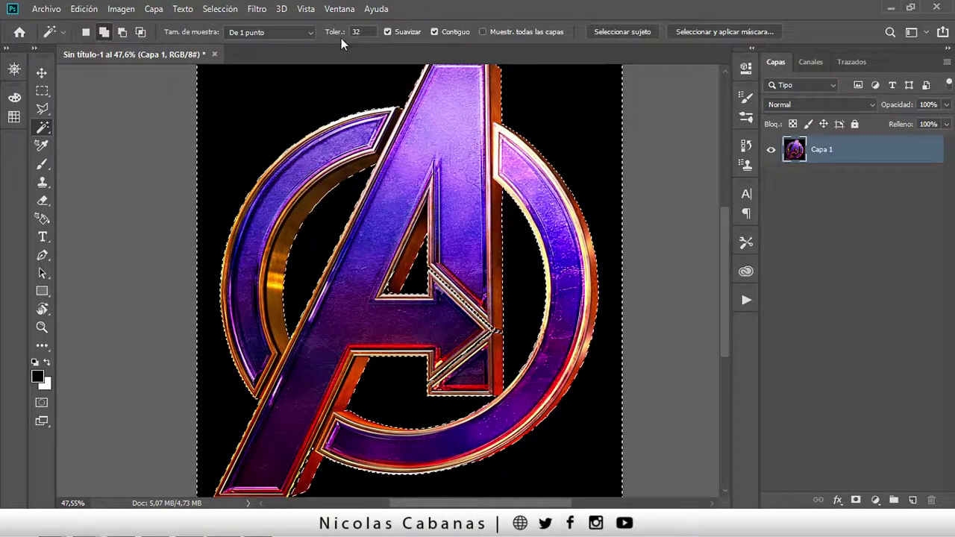
{"action": "left_click_drag", "start_coordinate": [359, 196], "coordinate": [348, 203]}
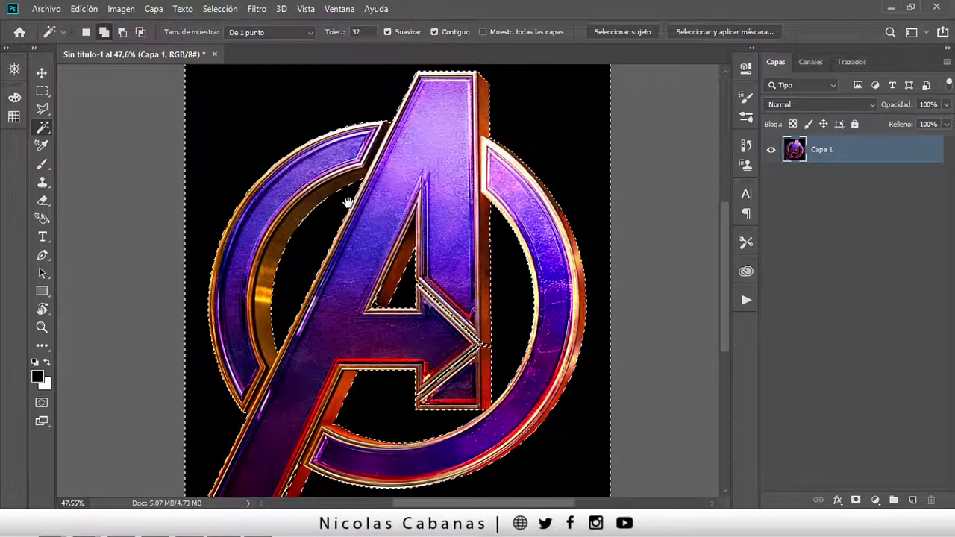
{"action": "scroll", "coordinate": [409, 306], "scroll_direction": "up", "scroll_amount": 3}
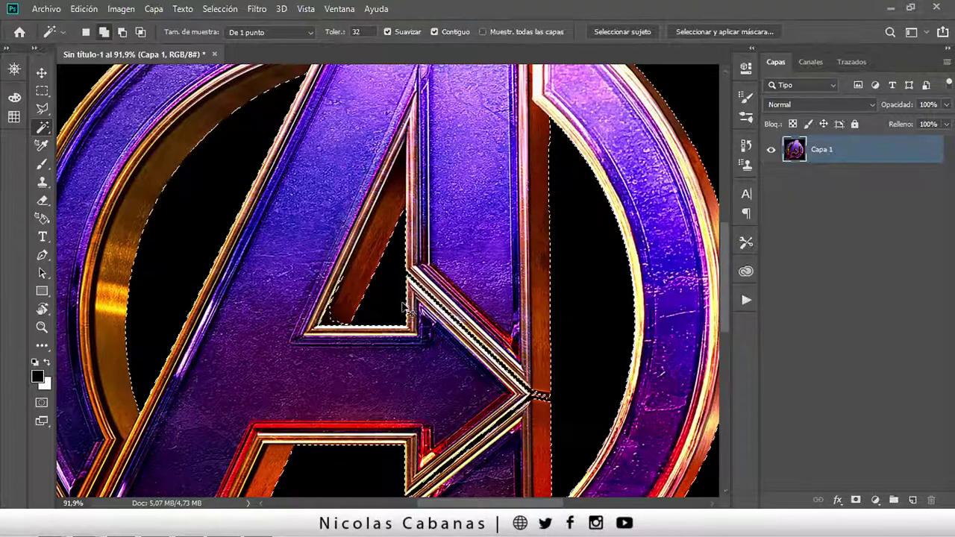
{"action": "left_click", "coordinate": [386, 302], "text": "shift"}
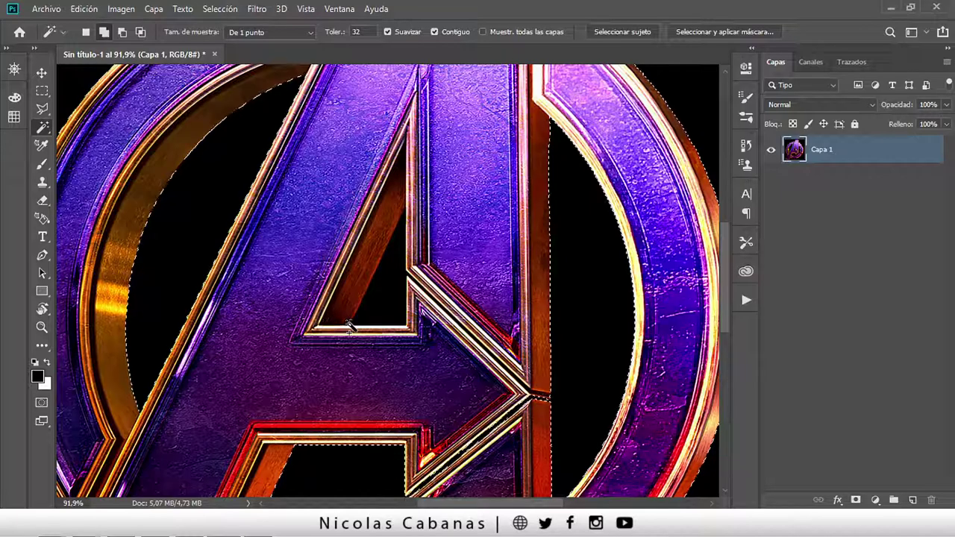
{"action": "scroll", "coordinate": [349, 313], "scroll_direction": "down", "scroll_amount": 3}
{"action": "scroll", "coordinate": [353, 284], "scroll_direction": "down", "scroll_amount": 2}
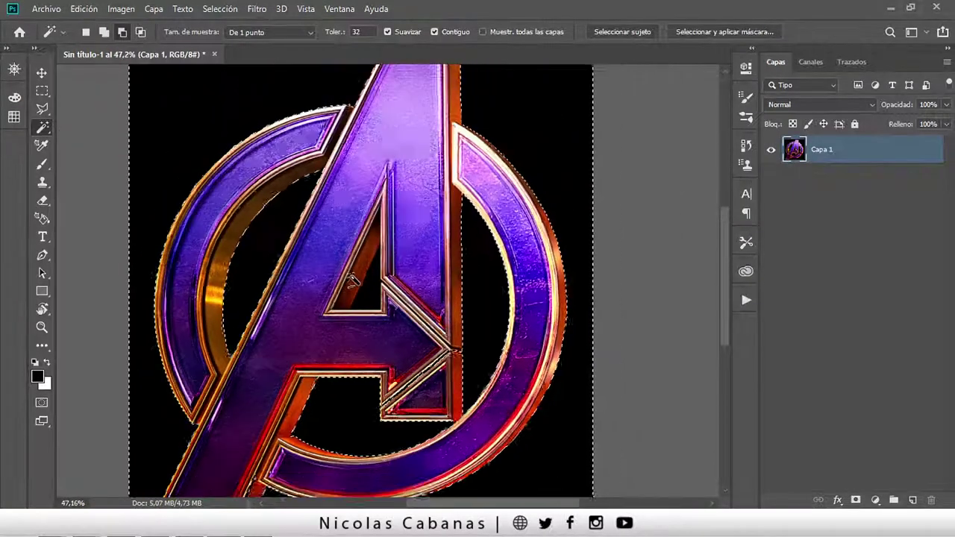
{"action": "scroll", "coordinate": [358, 268], "scroll_direction": "down", "scroll_amount": 2}
{"action": "key", "text": "ctrl+d"}
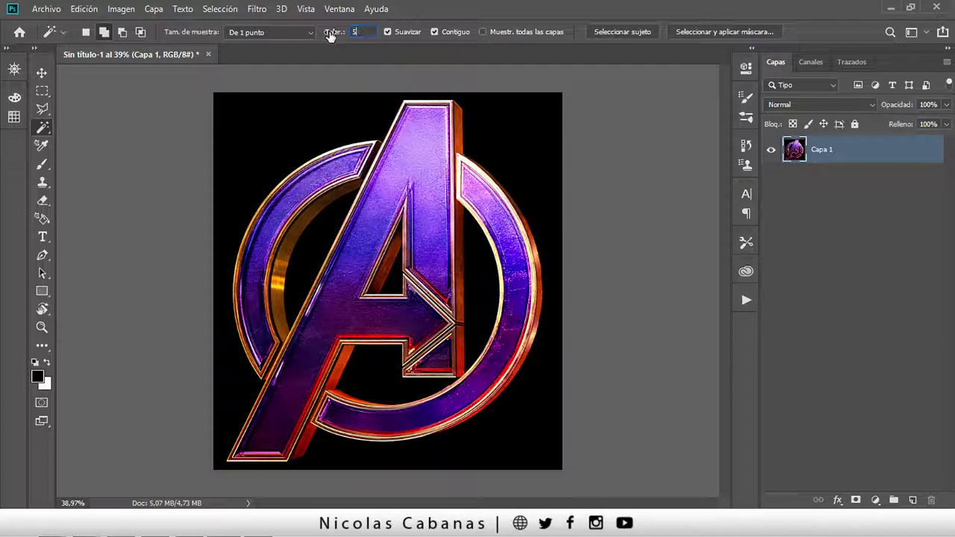
At tolerance 5, select the black background plus the gaps inside the ring and below the A's crossbar
{"action": "left_click", "coordinate": [274, 127]}
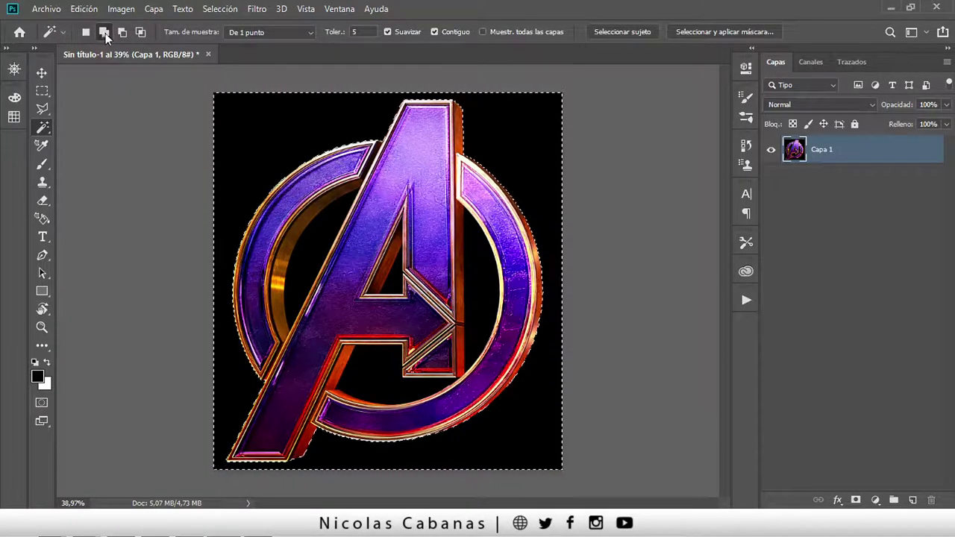
{"action": "left_click", "coordinate": [326, 261]}
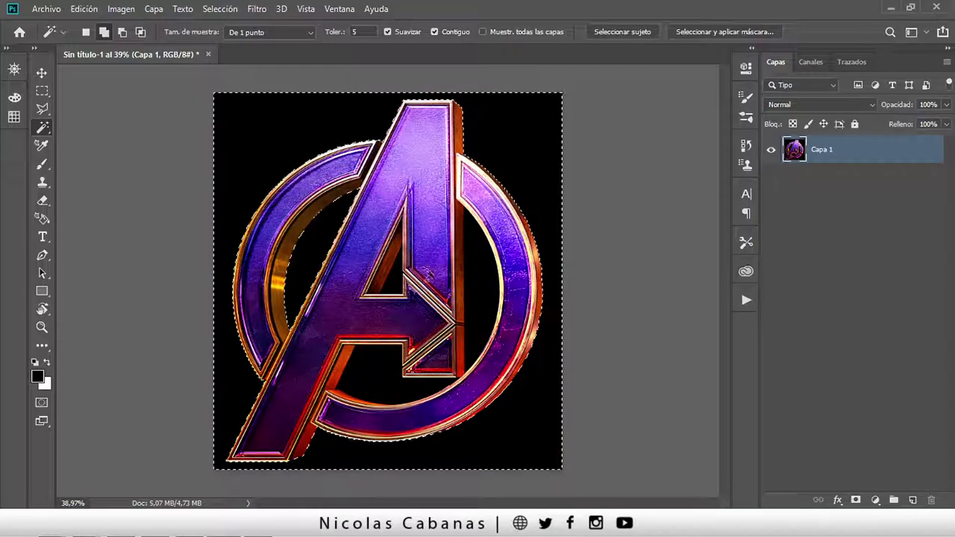
{"action": "left_click", "coordinate": [482, 277]}
{"action": "left_click", "coordinate": [386, 362]}
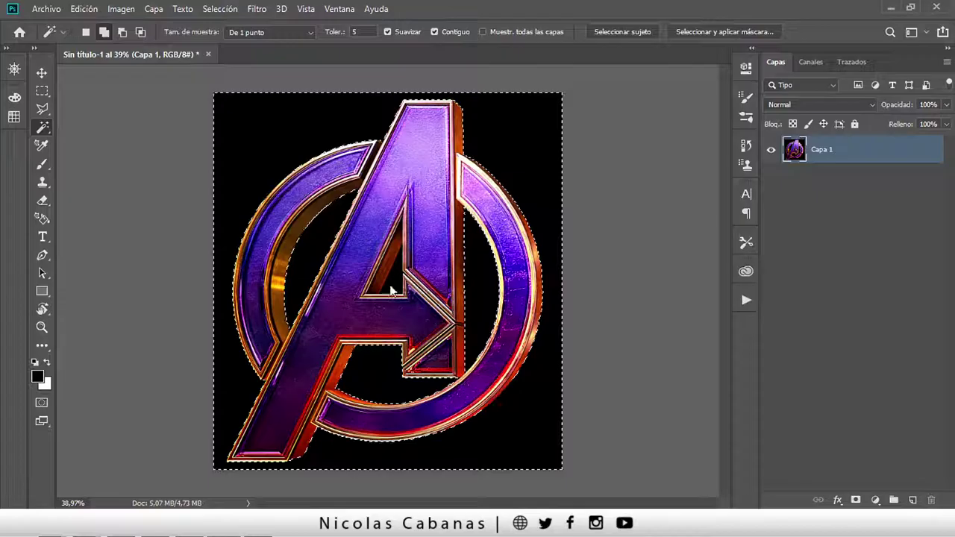
Zoom around to inspect the selection edges, then delete the selected black background
{"action": "key", "text": "alt"}
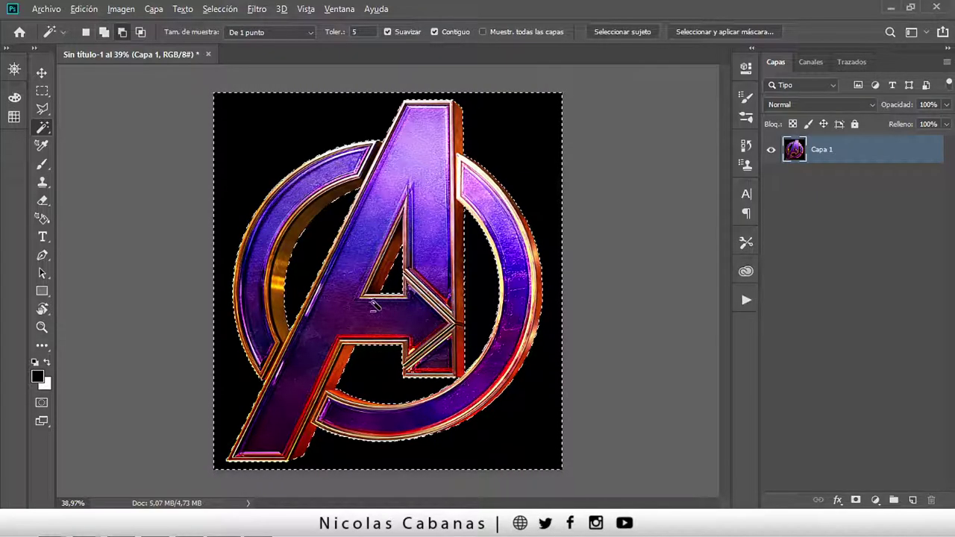
{"action": "scroll", "coordinate": [373, 306], "scroll_direction": "up", "scroll_amount": 5}
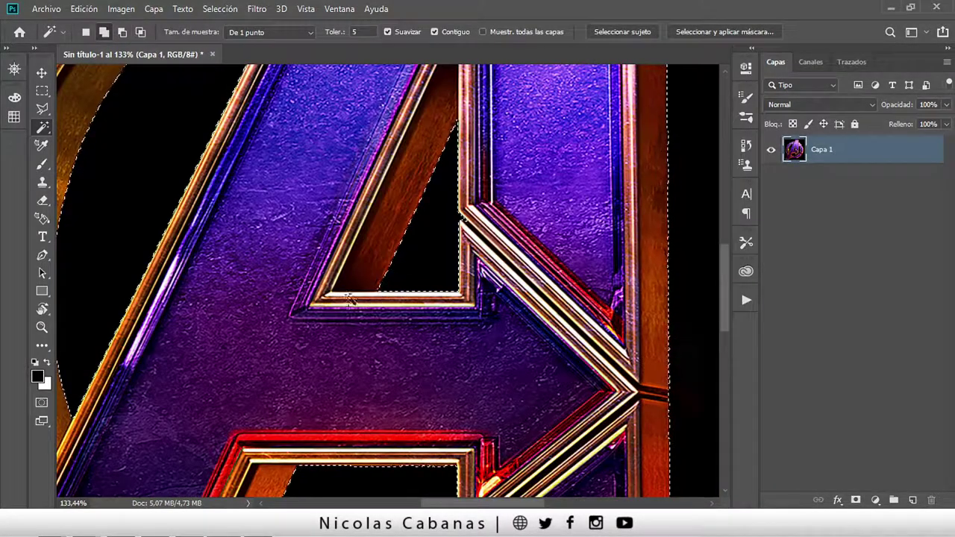
{"action": "scroll", "coordinate": [341, 309], "scroll_direction": "down", "scroll_amount": 3}
{"action": "scroll", "coordinate": [453, 174], "scroll_direction": "down", "scroll_amount": 1}
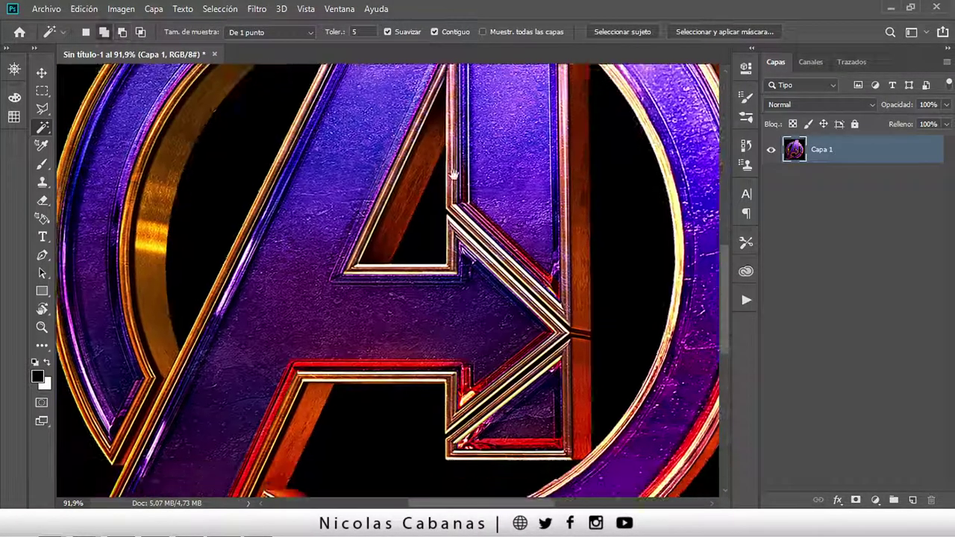
{"action": "scroll", "coordinate": [453, 173], "scroll_direction": "down", "scroll_amount": 3}
{"action": "scroll", "coordinate": [432, 166], "scroll_direction": "down", "scroll_amount": 3}
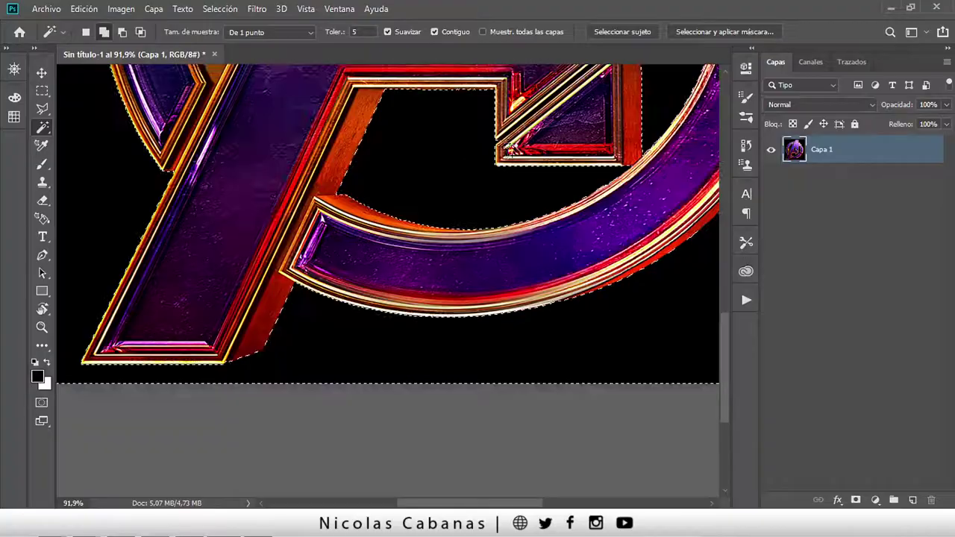
{"action": "scroll", "coordinate": [388, 224], "scroll_direction": "up", "scroll_amount": 5}
{"action": "scroll", "coordinate": [537, 257], "scroll_direction": "up", "scroll_amount": 2}
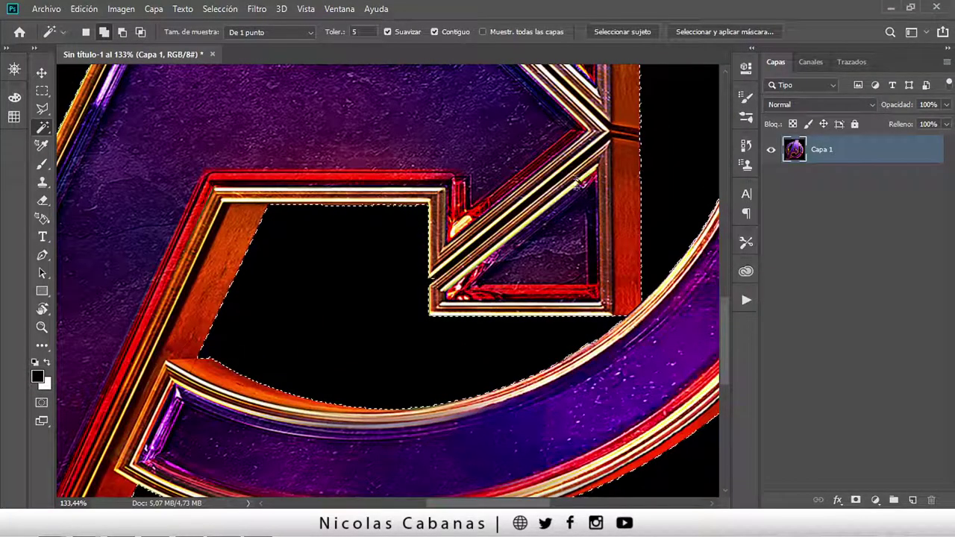
{"action": "scroll", "coordinate": [579, 182], "scroll_direction": "down", "scroll_amount": 2}
{"action": "scroll", "coordinate": [246, 373], "scroll_direction": "down", "scroll_amount": 3}
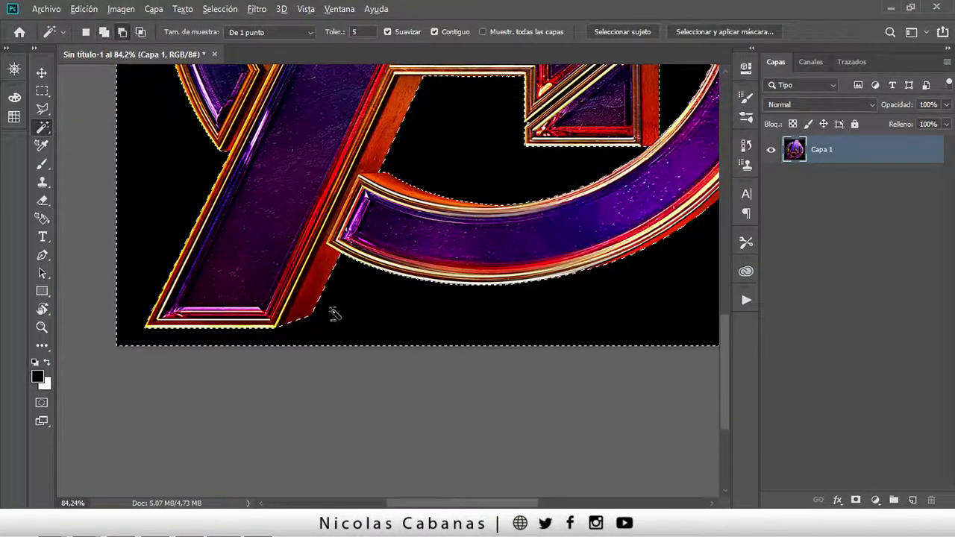
{"action": "scroll", "coordinate": [334, 315], "scroll_direction": "down", "scroll_amount": 2}
{"action": "scroll", "coordinate": [432, 283], "scroll_direction": "up", "scroll_amount": 2}
{"action": "scroll", "coordinate": [422, 298], "scroll_direction": "up", "scroll_amount": 2}
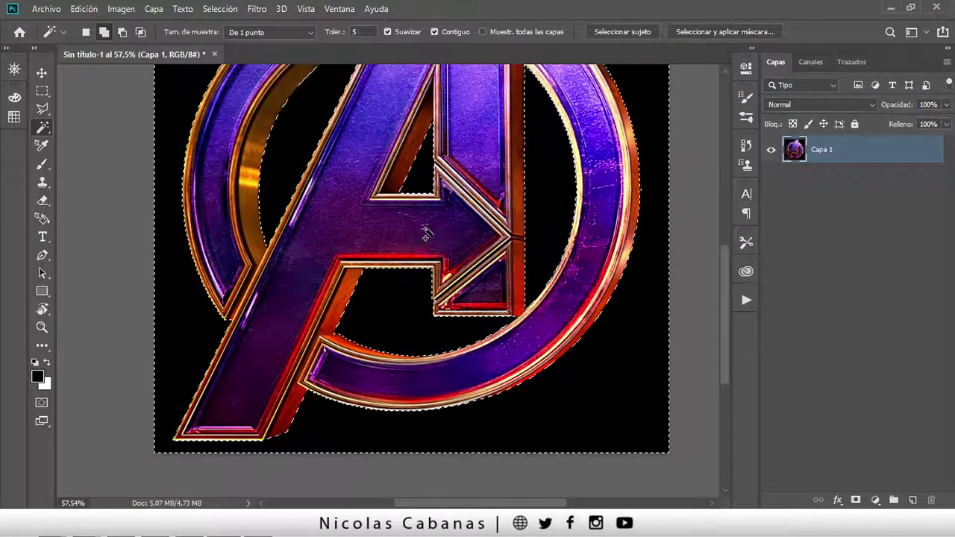
{"action": "scroll", "coordinate": [427, 224], "scroll_direction": "up", "scroll_amount": 2}
{"action": "scroll", "coordinate": [427, 224], "scroll_direction": "down", "scroll_amount": 3}
{"action": "left_click_drag", "start_coordinate": [426, 224], "coordinate": [415, 309]}
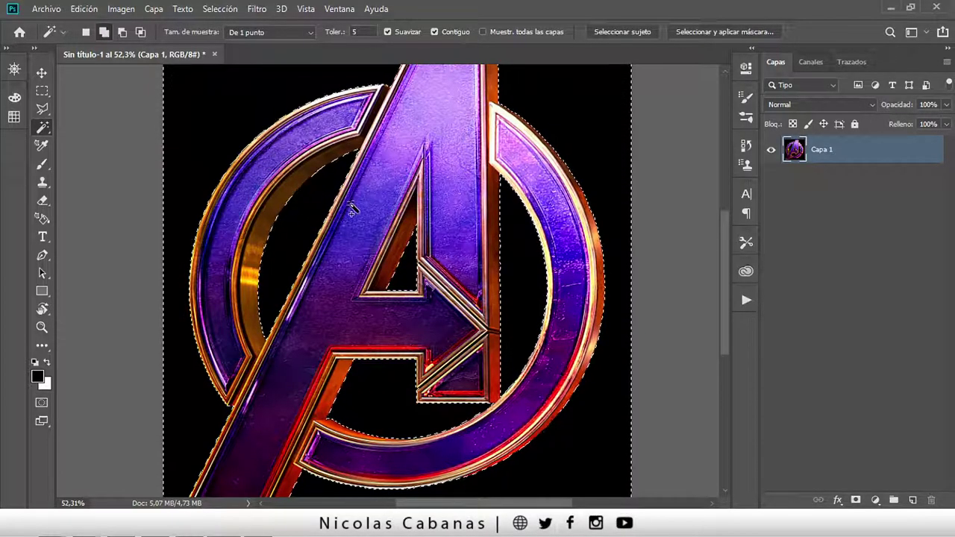
{"action": "scroll", "coordinate": [354, 209], "scroll_direction": "down", "scroll_amount": 1}
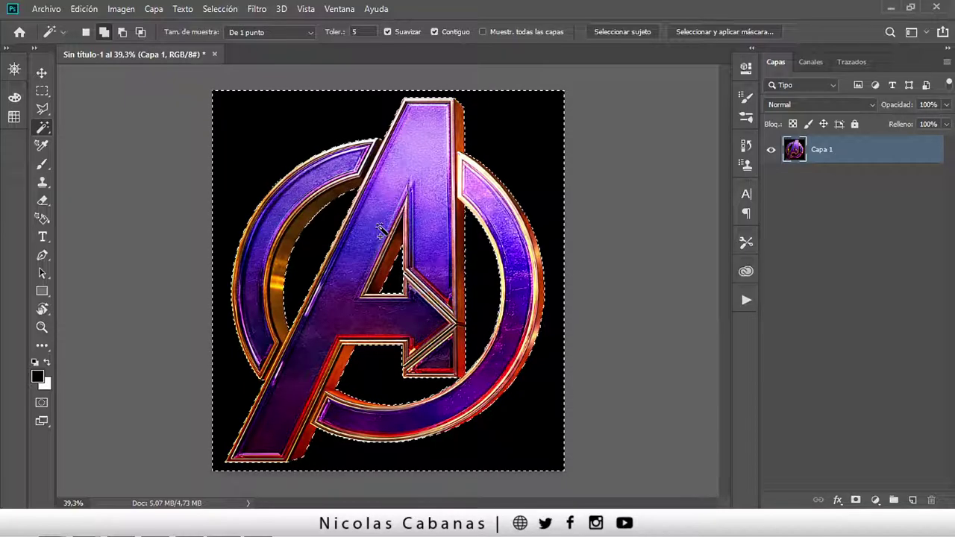
{"action": "key", "text": "Delete"}
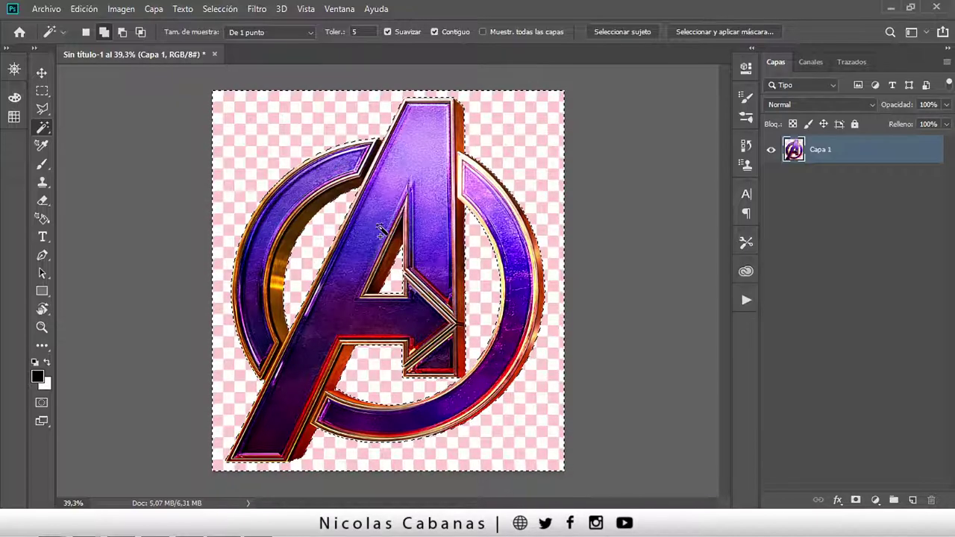
Deselect with Ctrl+D so the logo sits alone on transparency
{"action": "key", "text": "ctrl+d"}
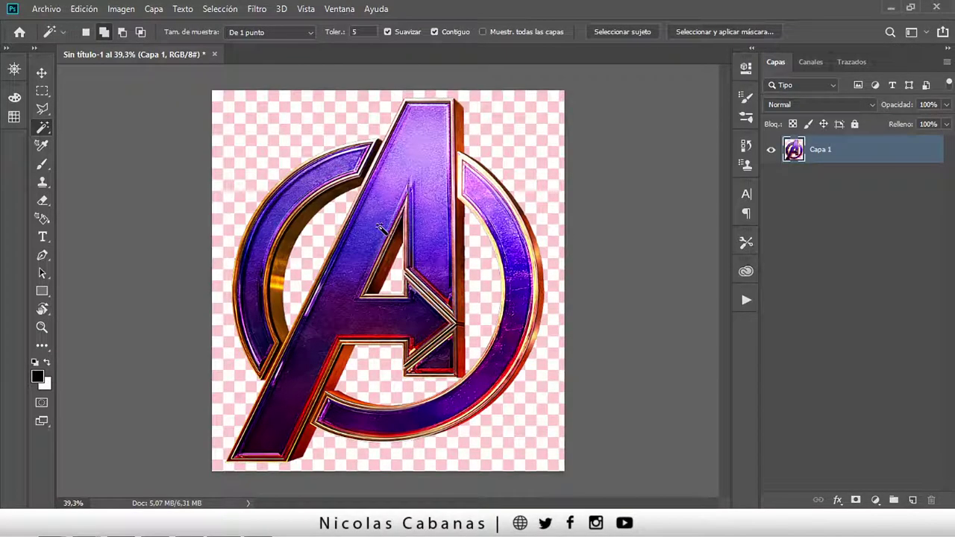